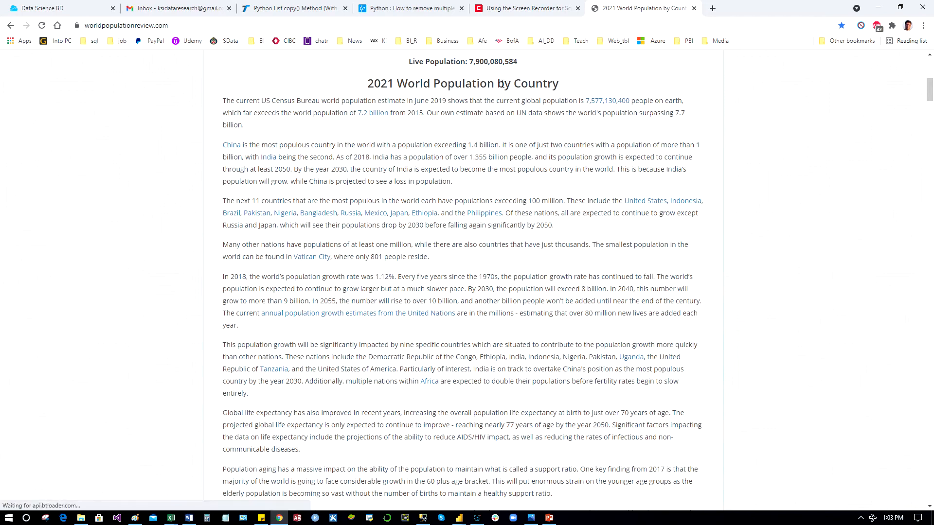
Examine the 2021 world population figure and the live population-by-country table on the World Population Review page
{"action": "scroll", "coordinate": [631, 213], "scroll_direction": "down", "scroll_amount": 4}
{"action": "scroll", "coordinate": [631, 213], "scroll_direction": "down", "scroll_amount": 10}
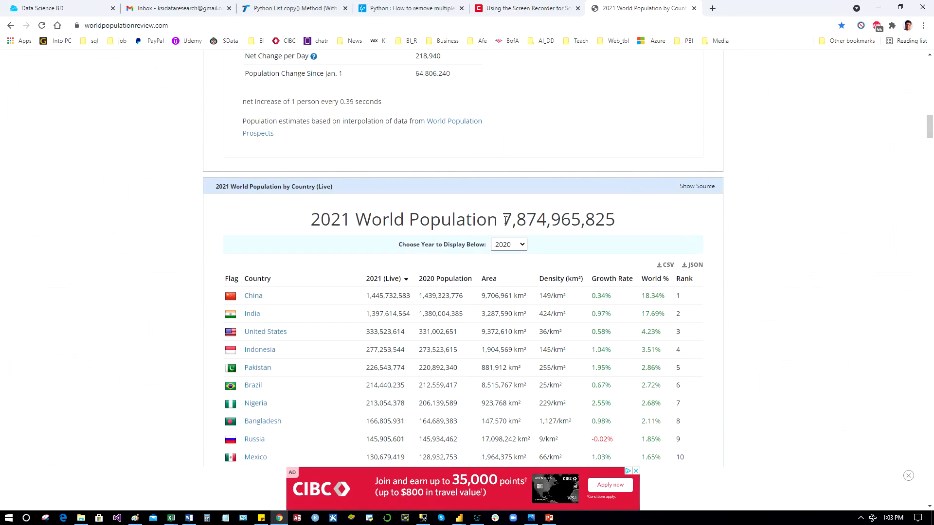
{"action": "left_click_drag", "start_coordinate": [502, 222], "coordinate": [642, 224]}
{"action": "scroll", "coordinate": [642, 224], "scroll_direction": "down", "scroll_amount": 2}
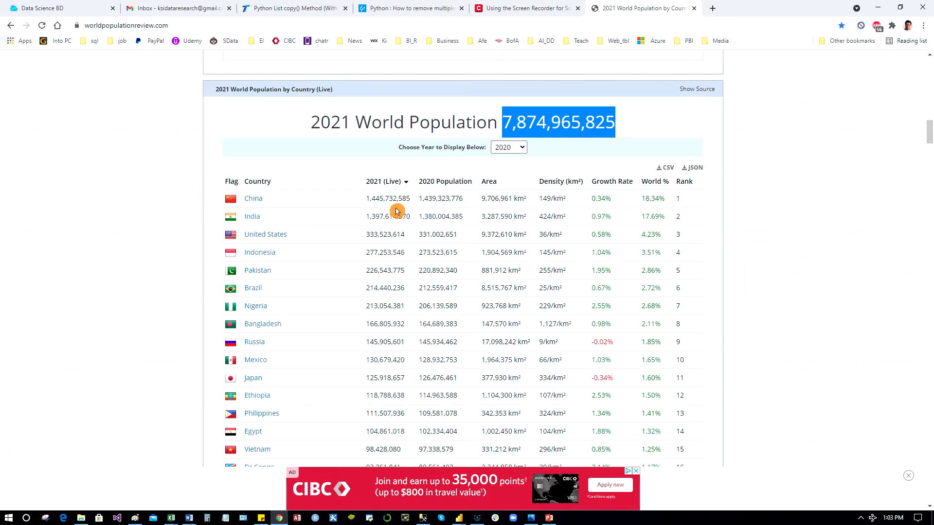
Switch to the WorldP workbook in Excel and examine the totals and cell contents of the pop2020 and pop2019 columns
{"action": "left_click", "coordinate": [875, 11]}
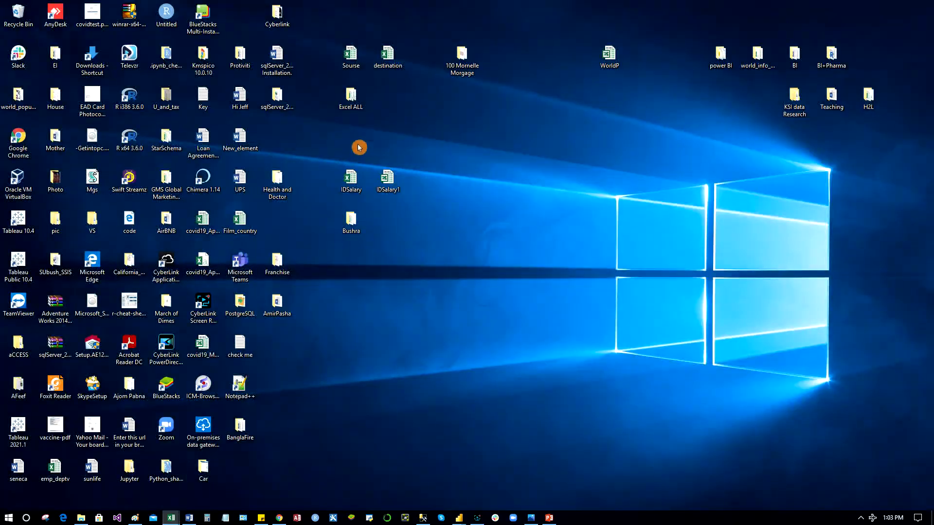
{"action": "left_click", "coordinate": [171, 517]}
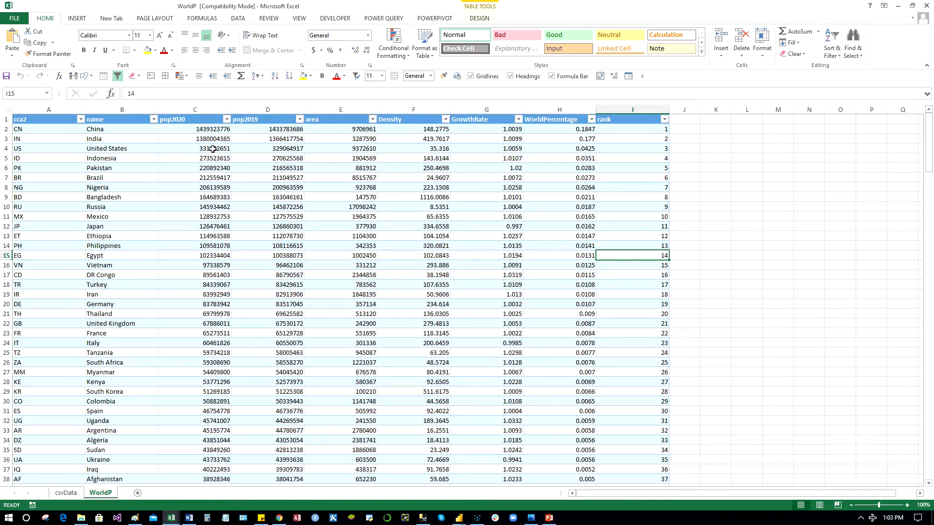
{"action": "left_click", "coordinate": [200, 120]}
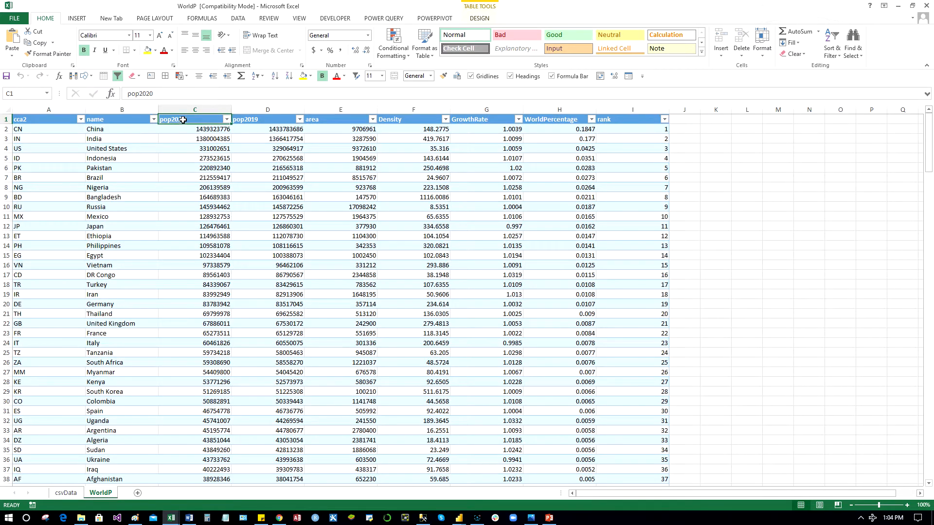
{"action": "left_click", "coordinate": [271, 120]}
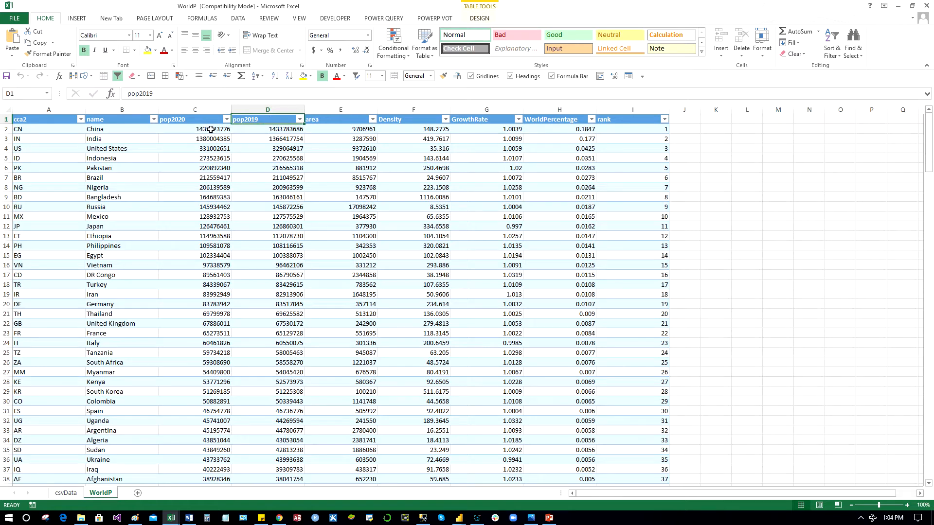
{"action": "left_click", "coordinate": [209, 119]}
{"action": "key", "text": "ctrl+shift+Down"}
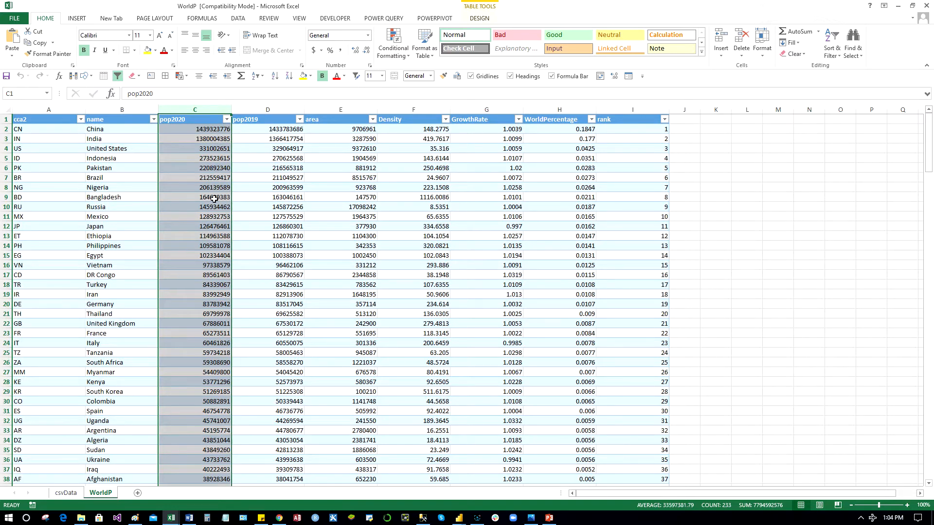
{"action": "left_click", "coordinate": [280, 110]}
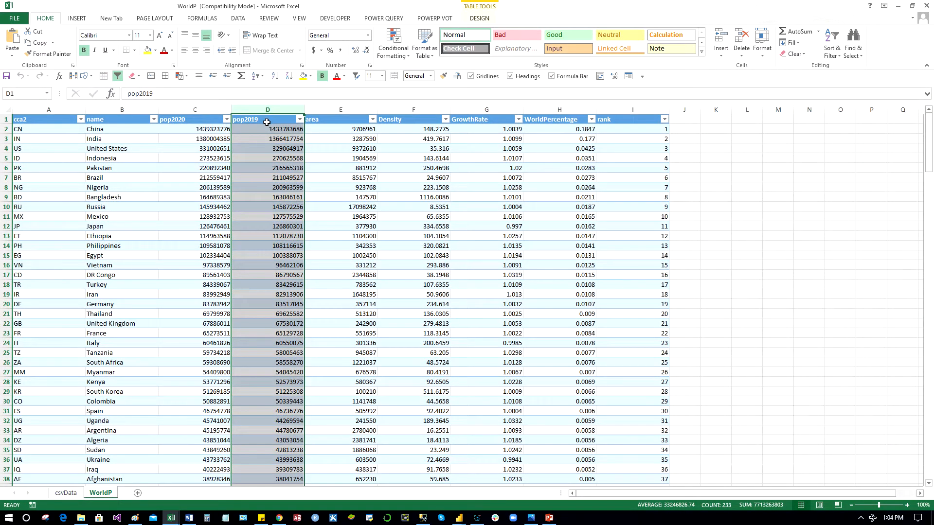
{"action": "left_click", "coordinate": [106, 130]}
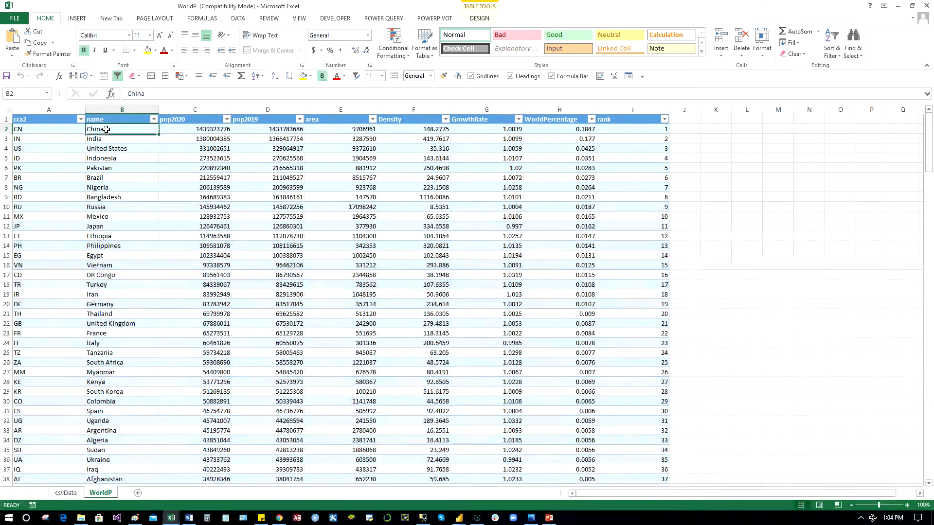
{"action": "left_click", "coordinate": [204, 130]}
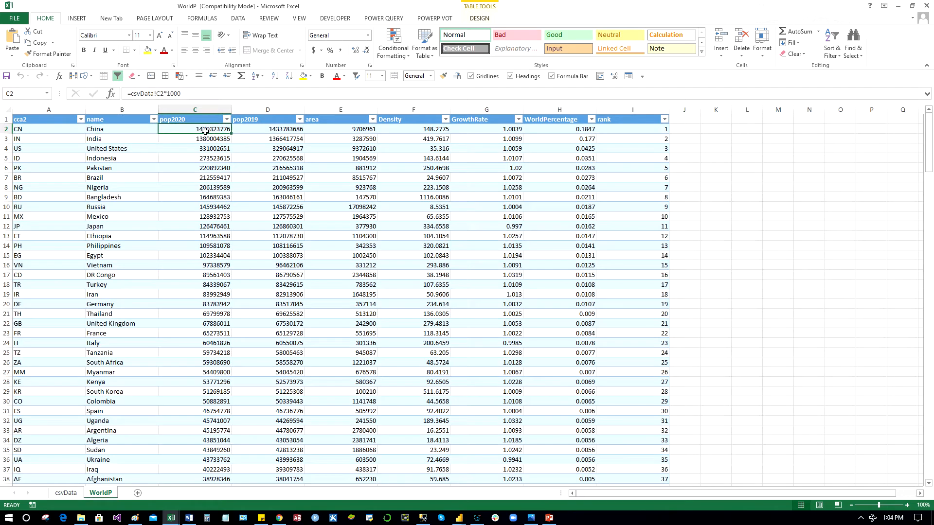
{"action": "left_click", "coordinate": [209, 138]}
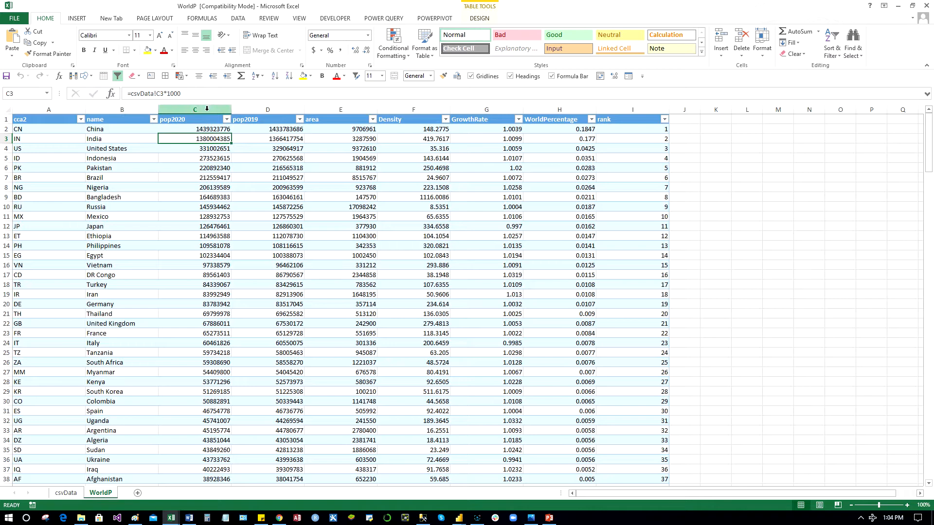
Format the pop2020 column in billions with the custom number format 0,,,.000"B"
{"action": "left_click", "coordinate": [207, 108]}
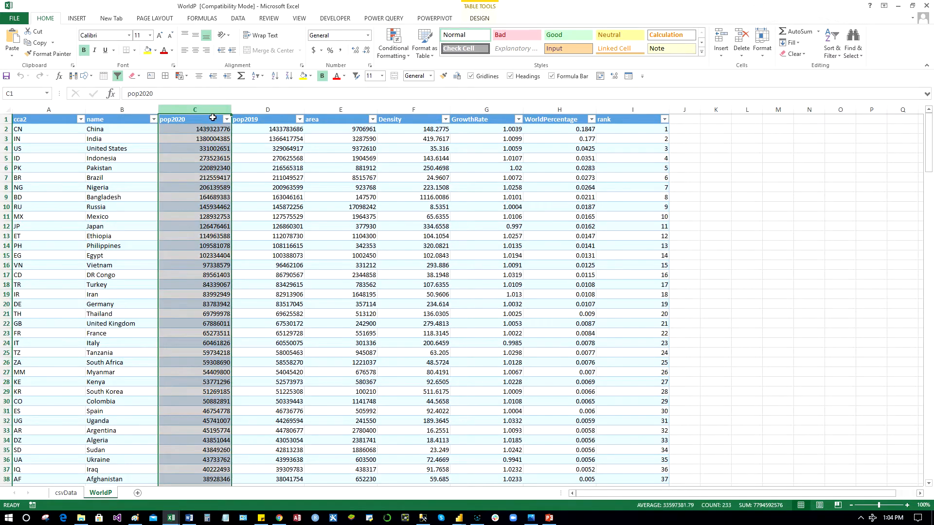
{"action": "right_click", "coordinate": [191, 285]}
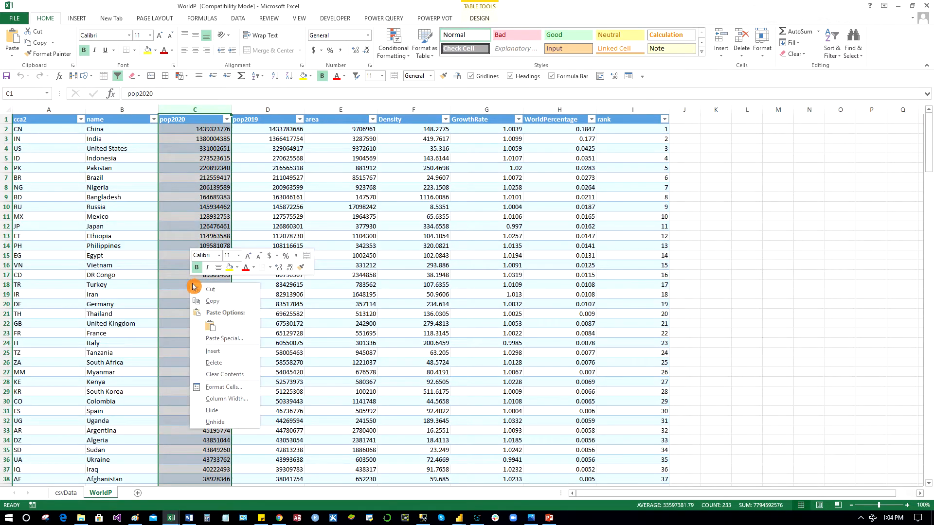
{"action": "left_click", "coordinate": [240, 388]}
{"action": "left_click_drag", "start_coordinate": [297, 275], "coordinate": [515, 172]}
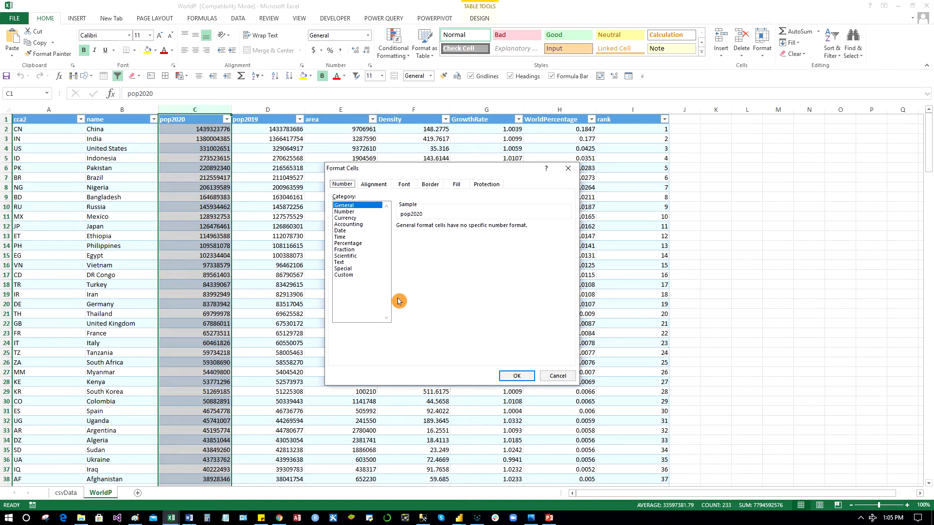
{"action": "left_click", "coordinate": [345, 276]}
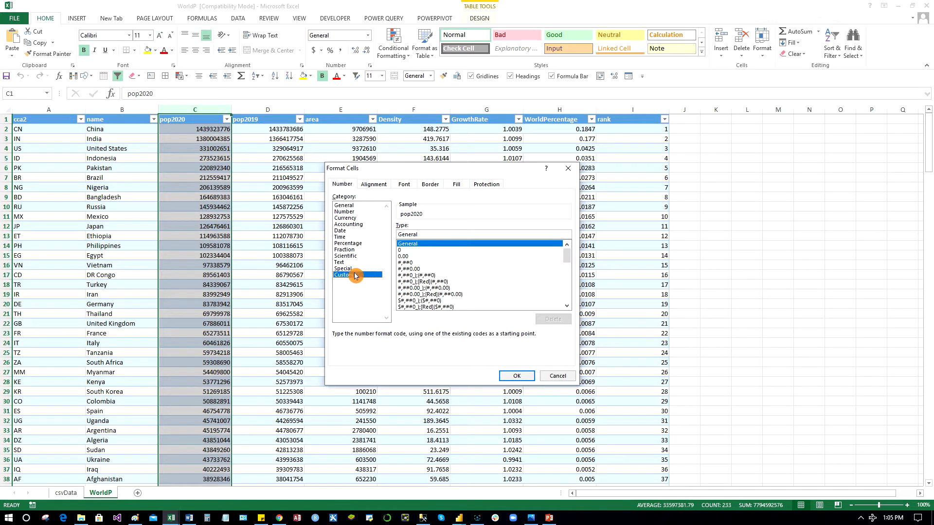
{"action": "double_click", "coordinate": [426, 235]}
{"action": "type", "text": "0"}
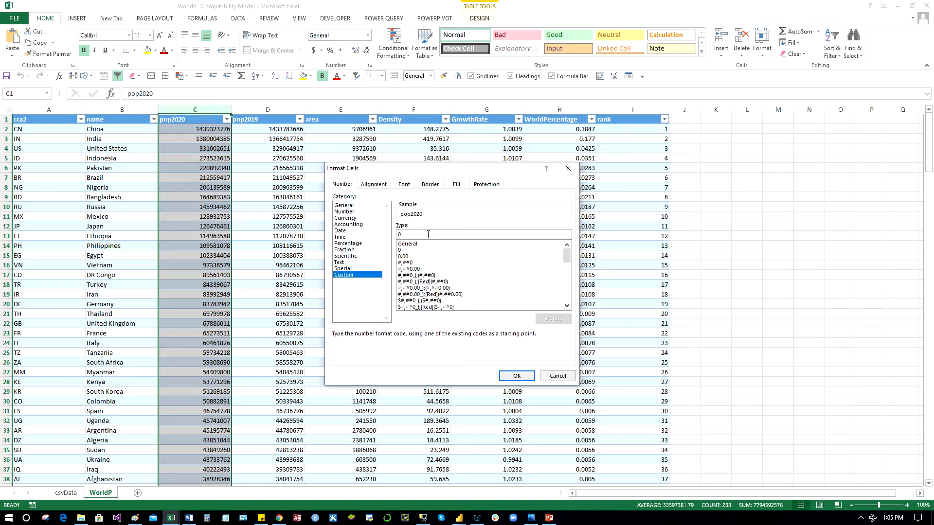
{"action": "type", "text": ".000"}
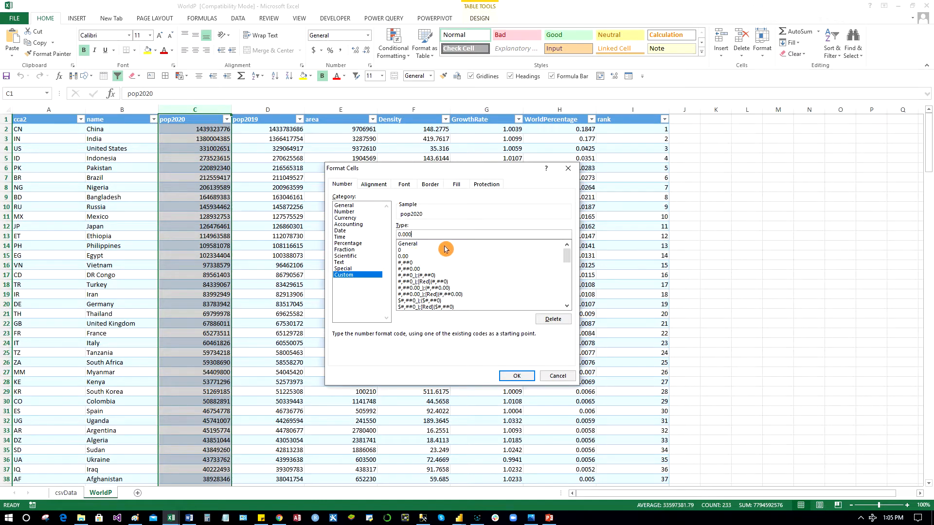
{"action": "left_click_drag", "start_coordinate": [476, 171], "coordinate": [486, 171]}
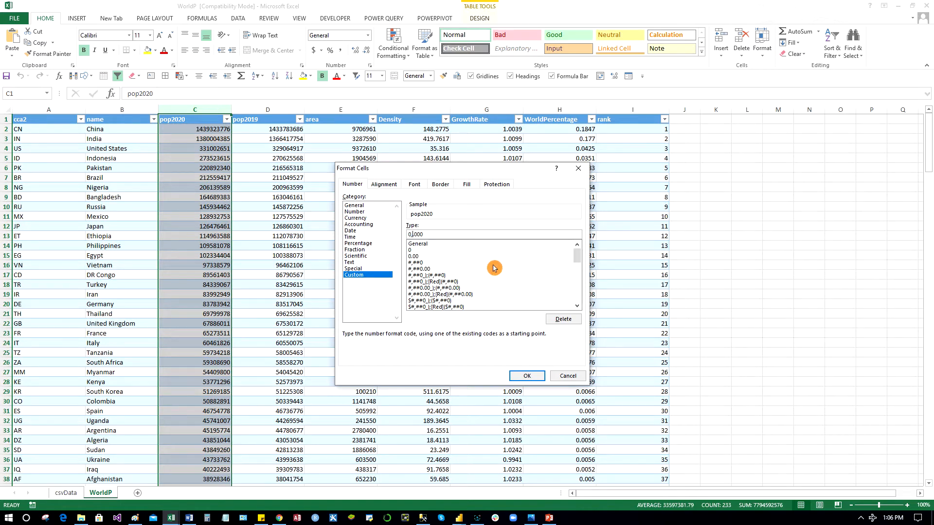
{"action": "type", "text": ",,,"}
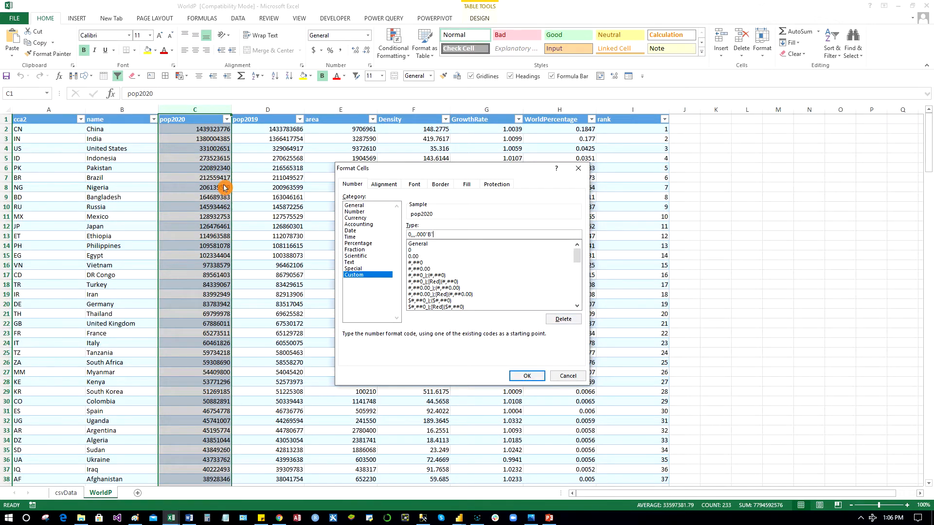
{"action": "left_click", "coordinate": [534, 378]}
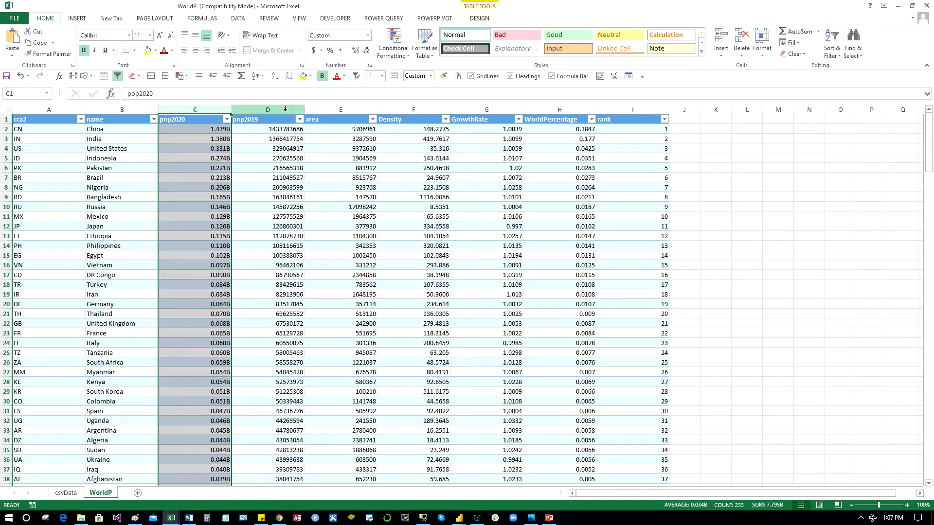
Format the pop2019 column in millions with the custom number format 0,,.00"M"
{"action": "left_click", "coordinate": [285, 110]}
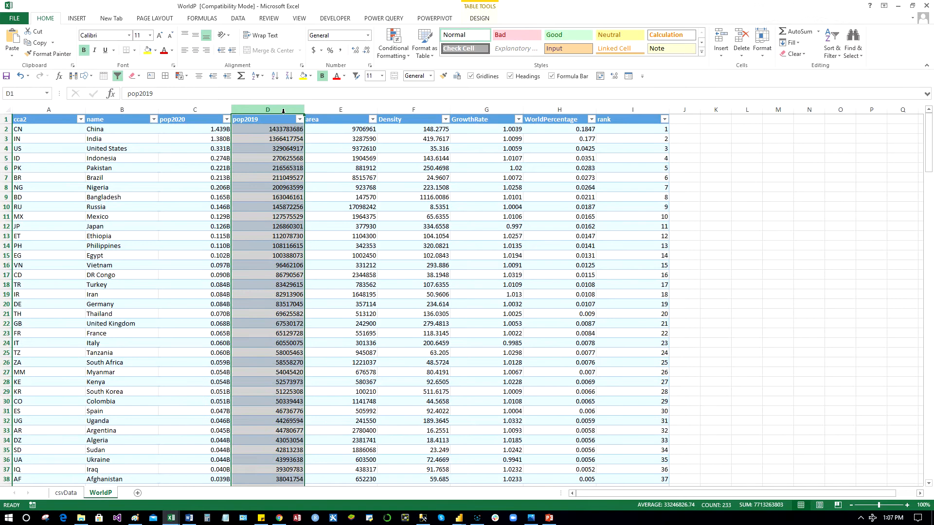
{"action": "right_click", "coordinate": [284, 209]}
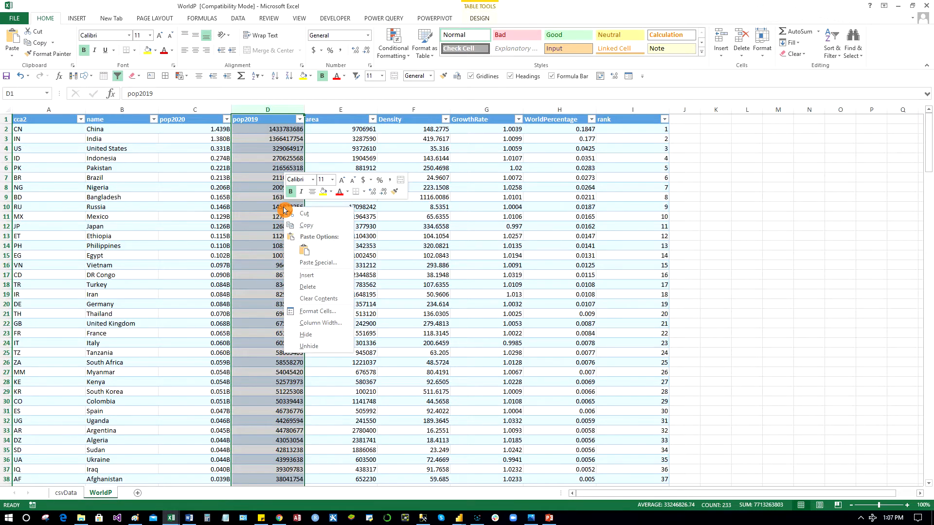
{"action": "left_click", "coordinate": [347, 312]}
{"action": "left_click_drag", "start_coordinate": [409, 201], "coordinate": [539, 183]}
{"action": "left_click", "coordinate": [365, 288]}
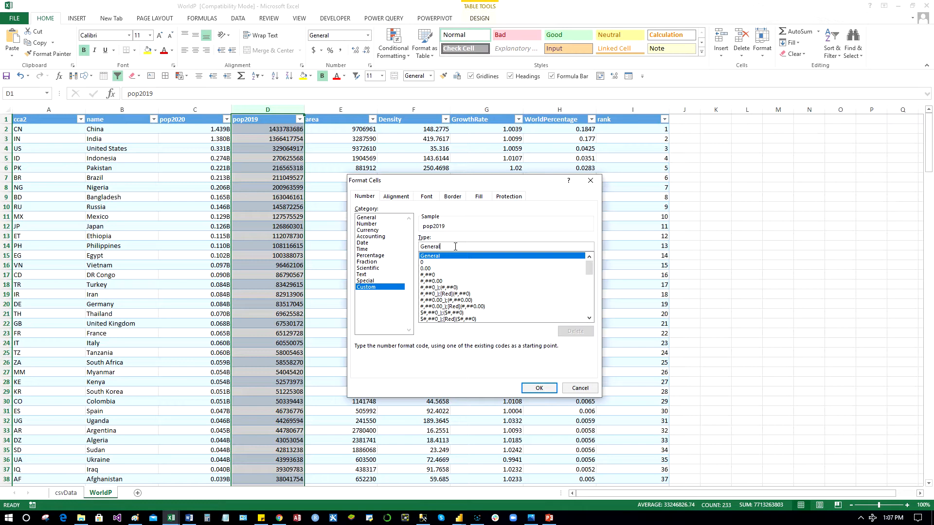
{"action": "key", "text": "BackSpace"}
{"action": "key", "text": "BackSpace"}
{"action": "key", "text": "BackSpace"}
{"action": "key", "text": "BackSpace"}
{"action": "key", "text": "BackSpace"}
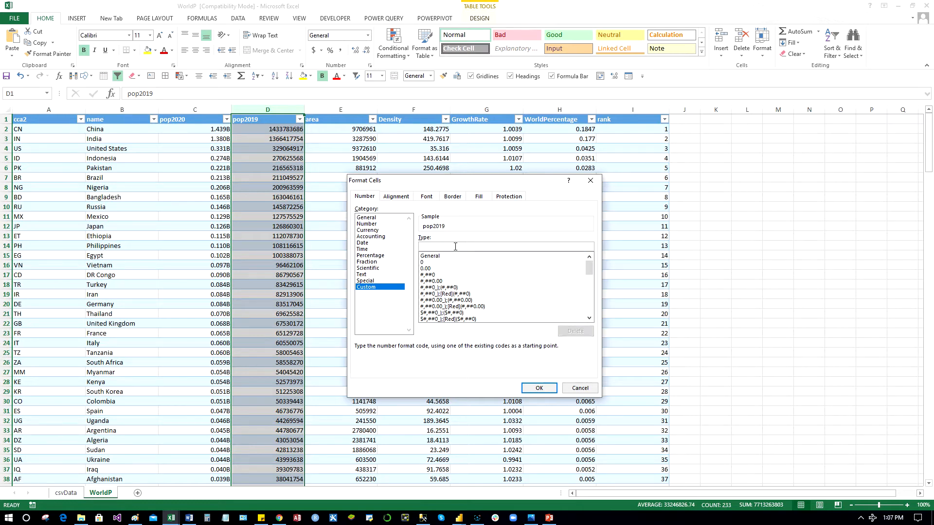
{"action": "type", "text": "0.00\"M"}
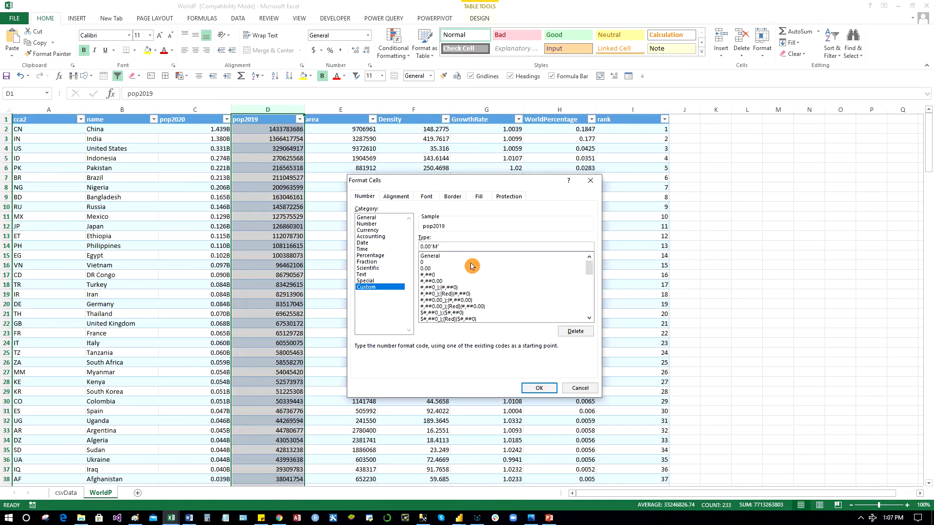
{"action": "key", "text": "BackSpace"}
{"action": "type", "text": ",,"}
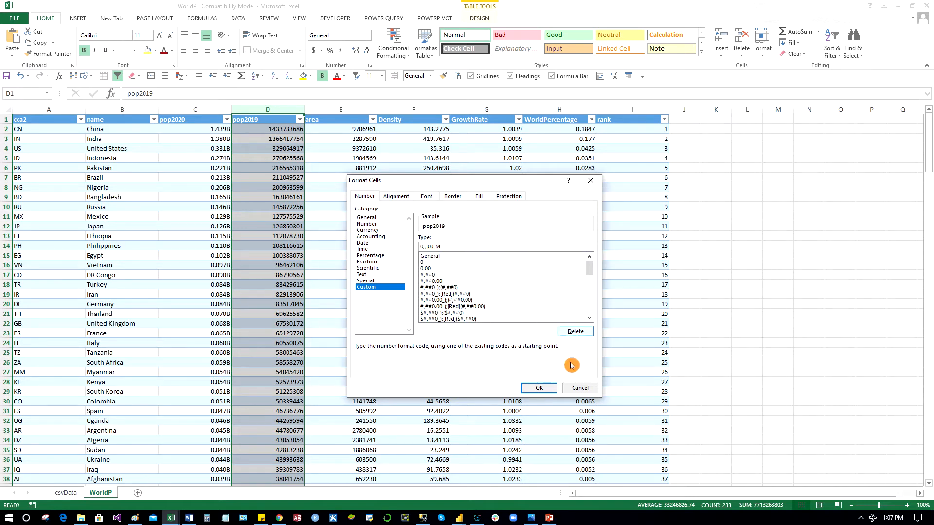
{"action": "left_click", "coordinate": [543, 394]}
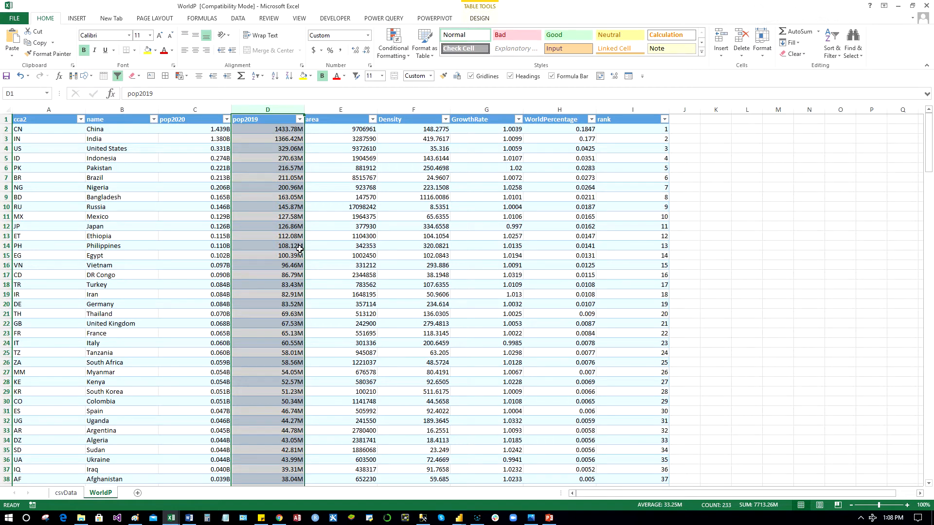
{"action": "left_click", "coordinate": [280, 119]}
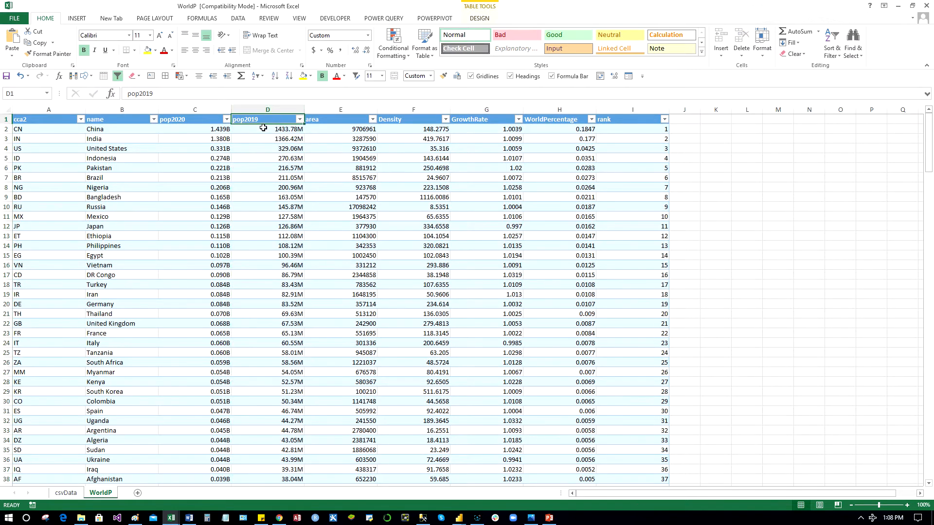
{"action": "left_click", "coordinate": [205, 121]}
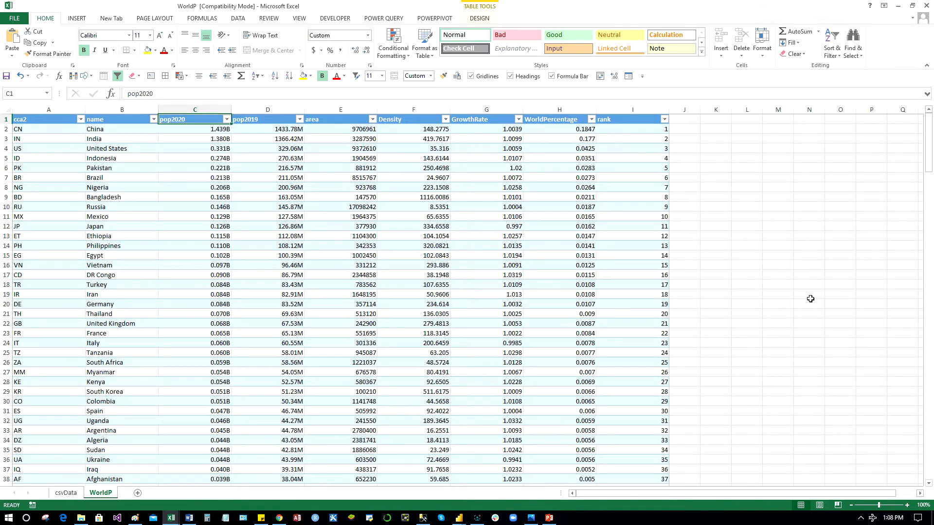
Switch to the worldPopulation report in Power BI Desktop and look over the population fields of the WorldP table
{"action": "left_click", "coordinate": [901, 12]}
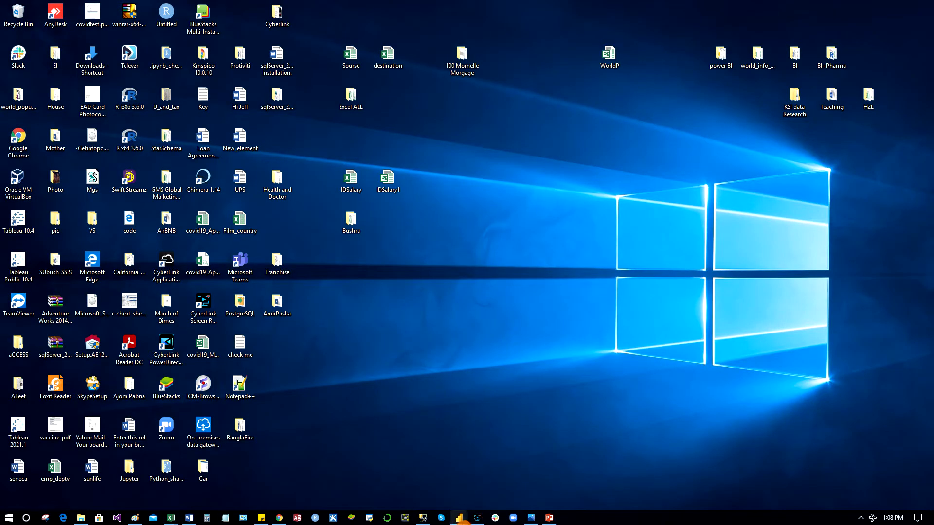
{"action": "mouse_move", "coordinate": [461, 519]}
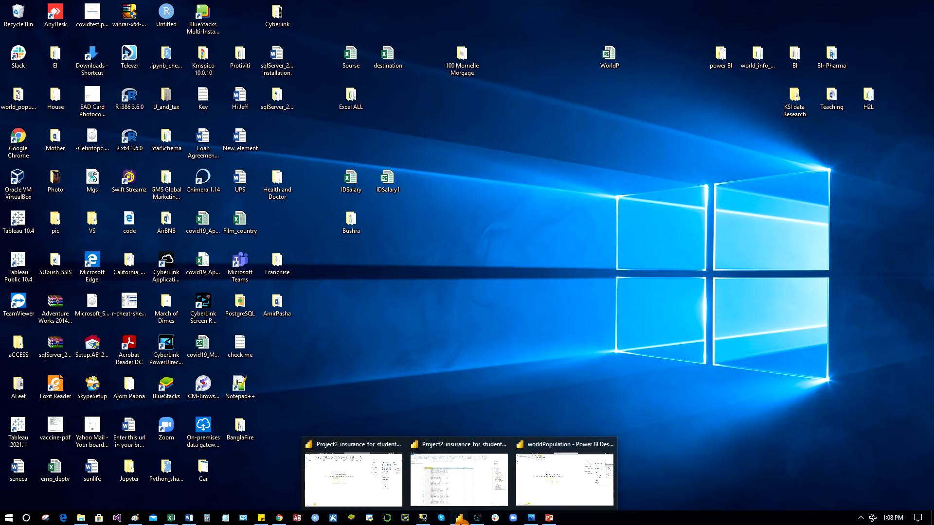
{"action": "left_click", "coordinate": [558, 493]}
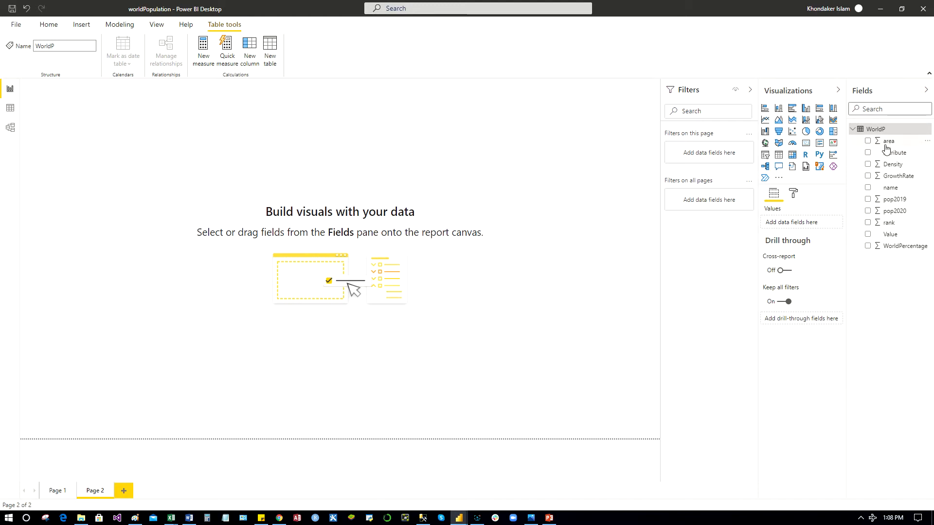
{"action": "left_click", "coordinate": [900, 212]}
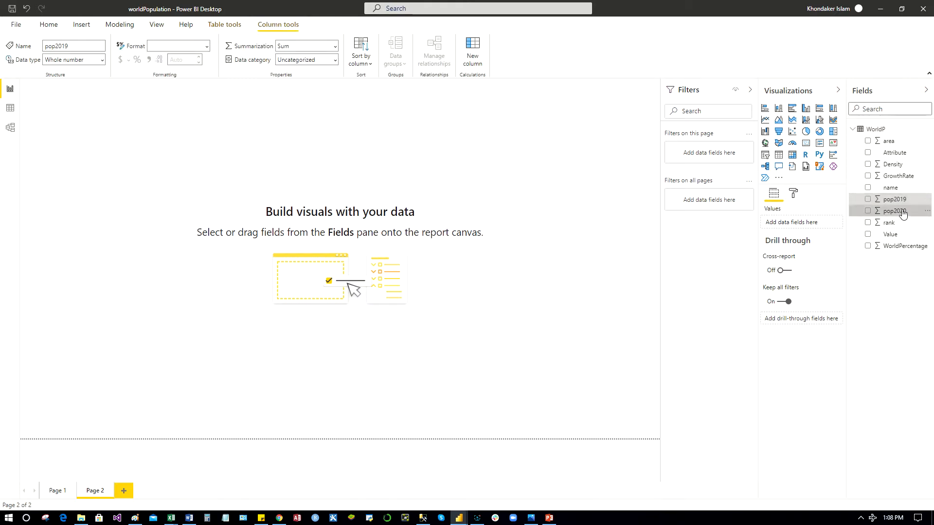
Add a matrix visual to Page 2, enlarge it over the canvas's left part, and use the name field as its rows
{"action": "left_click", "coordinate": [792, 156]}
{"action": "left_click_drag", "start_coordinate": [169, 219], "coordinate": [401, 438]}
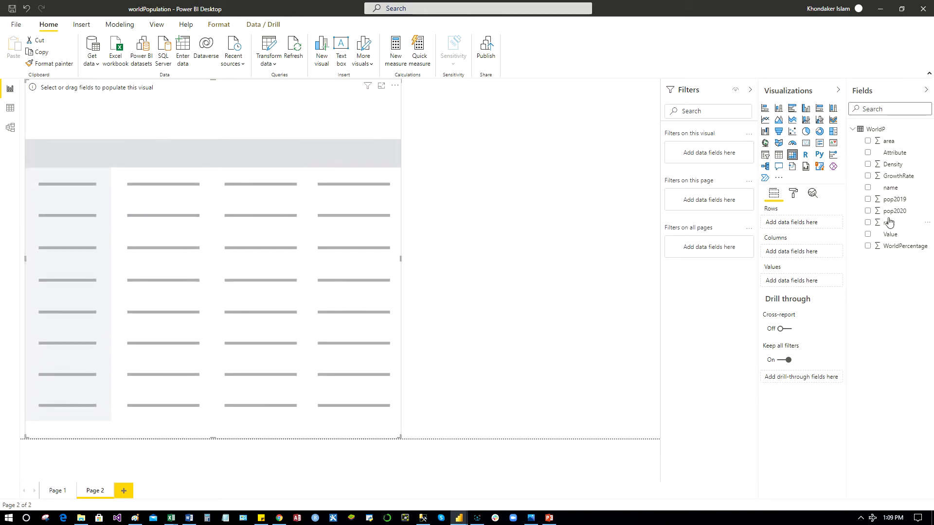
{"action": "left_click_drag", "start_coordinate": [894, 190], "coordinate": [801, 225]}
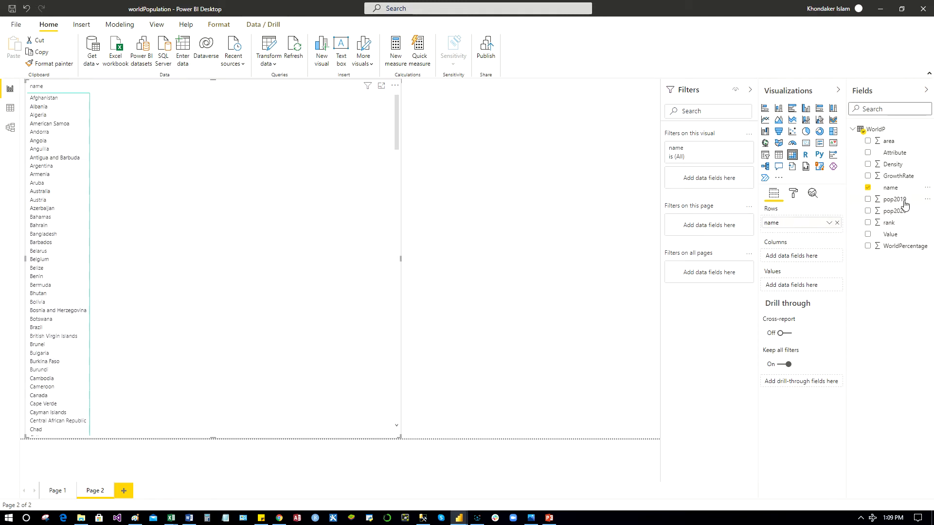
Add pop2020 and pop2019 as the matrix's values and sort the rows by pop2020 in descending order
{"action": "left_click_drag", "start_coordinate": [900, 212], "coordinate": [818, 287]}
{"action": "left_click_drag", "start_coordinate": [899, 199], "coordinate": [819, 299]}
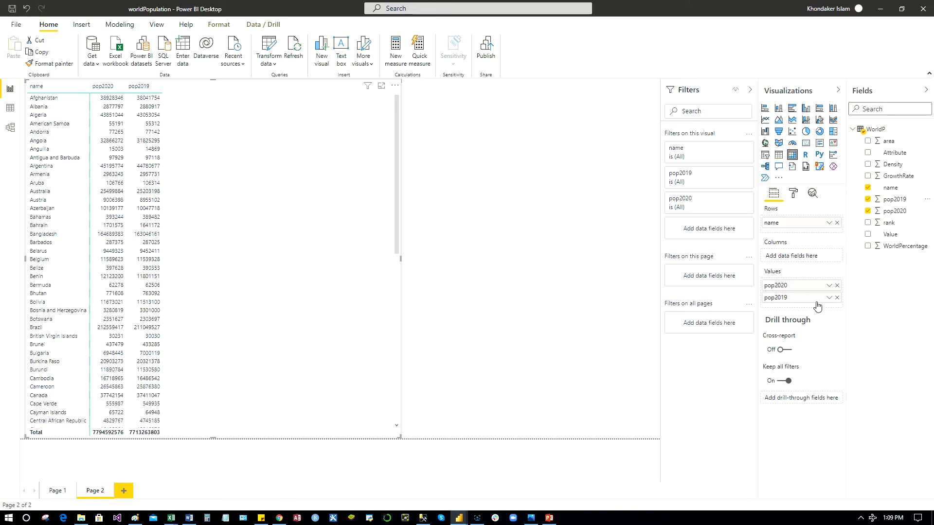
{"action": "left_click", "coordinate": [38, 91]}
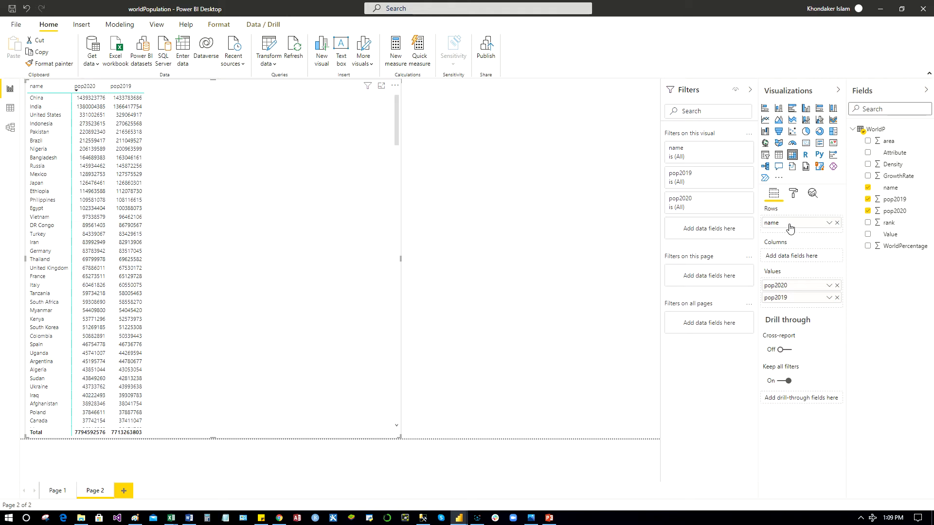
{"action": "left_click", "coordinate": [10, 130]}
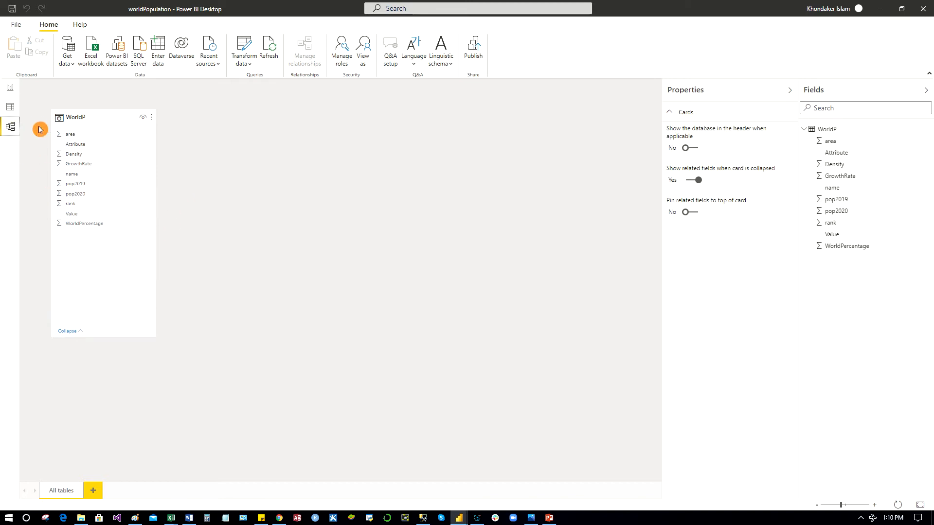
{"action": "left_click", "coordinate": [11, 92]}
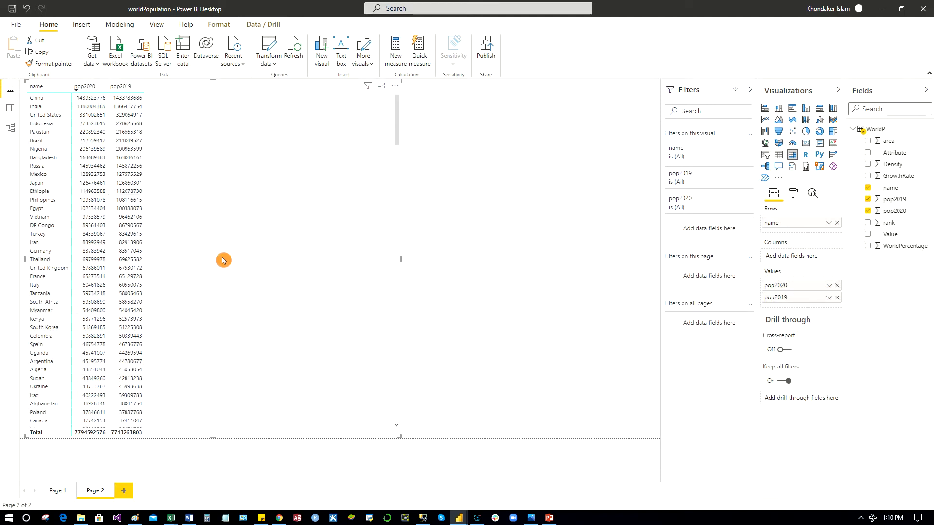
Use the matrix's field formatting to show pop2020 in Billions with 3 decimal places
{"action": "left_click", "coordinate": [793, 195]}
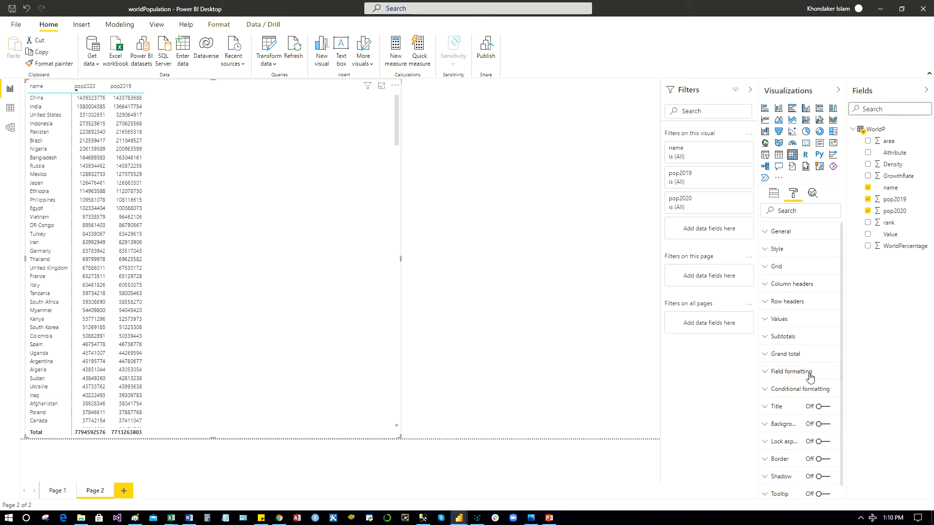
{"action": "left_click", "coordinate": [768, 375]}
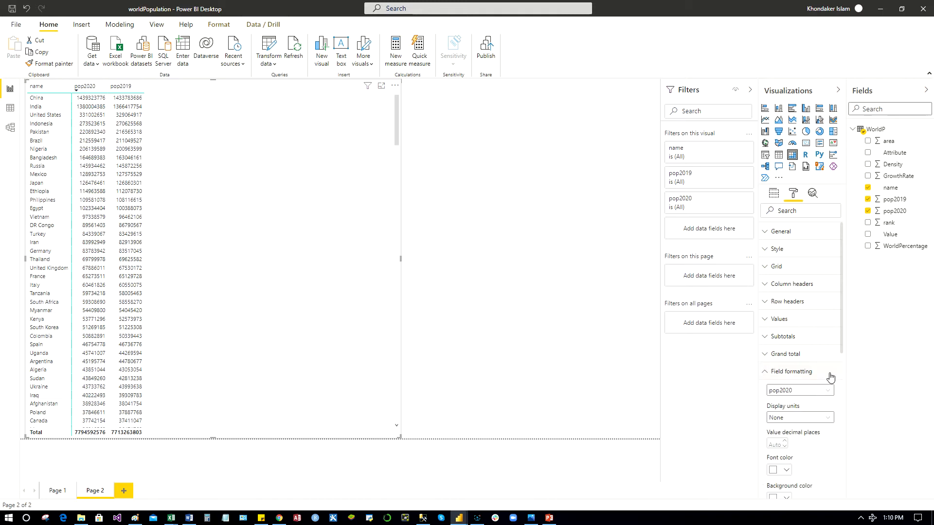
{"action": "scroll", "coordinate": [827, 348], "scroll_direction": "down", "scroll_amount": 2}
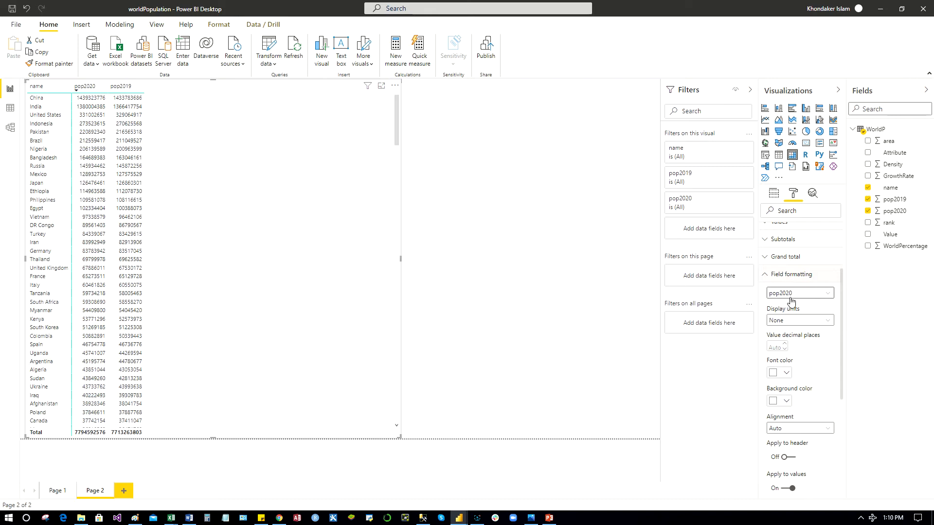
{"action": "left_click", "coordinate": [830, 299]}
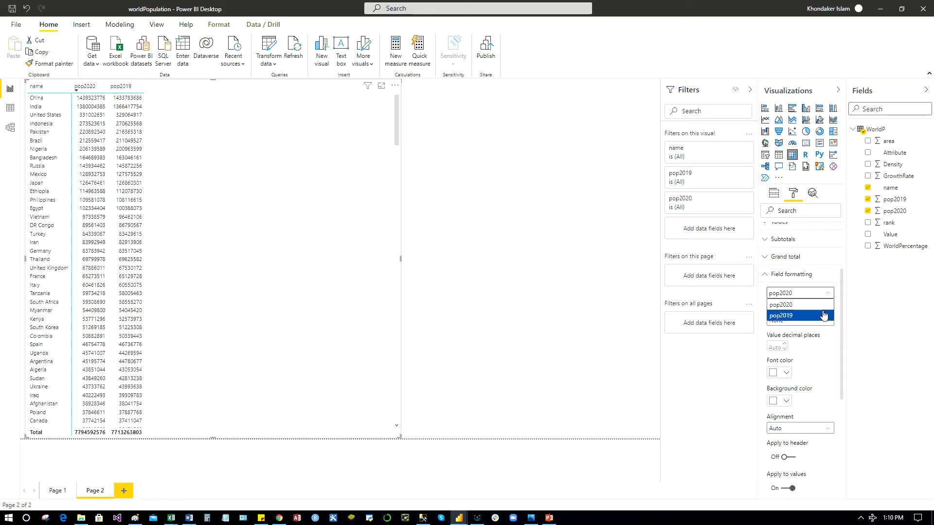
{"action": "left_click", "coordinate": [830, 298]}
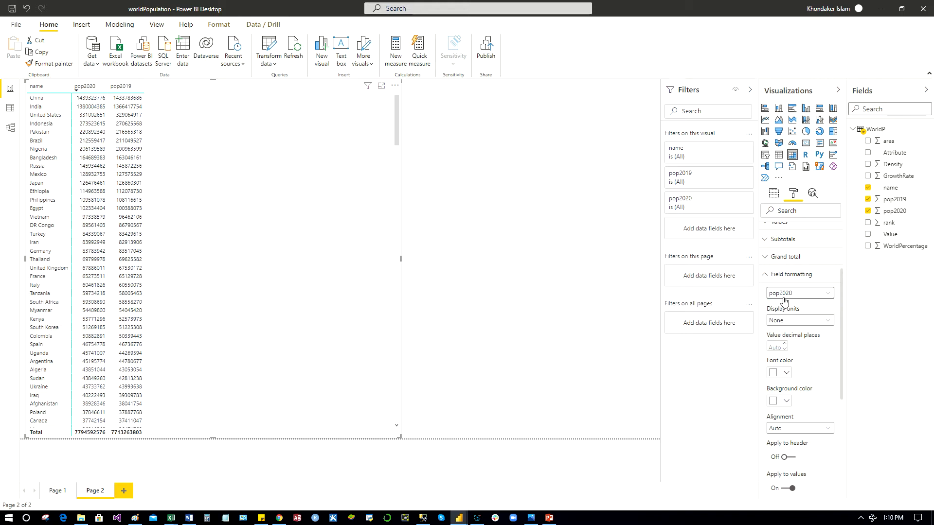
{"action": "left_click", "coordinate": [827, 325]}
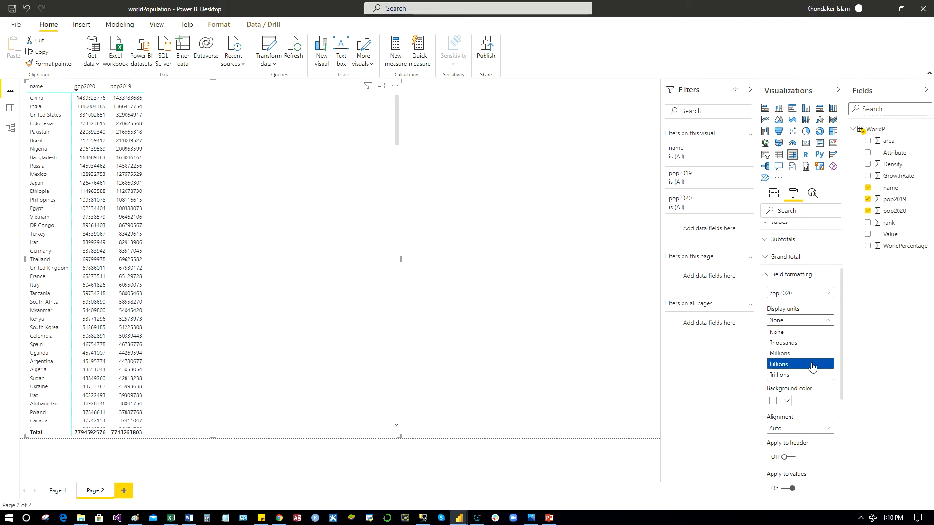
{"action": "left_click", "coordinate": [813, 365]}
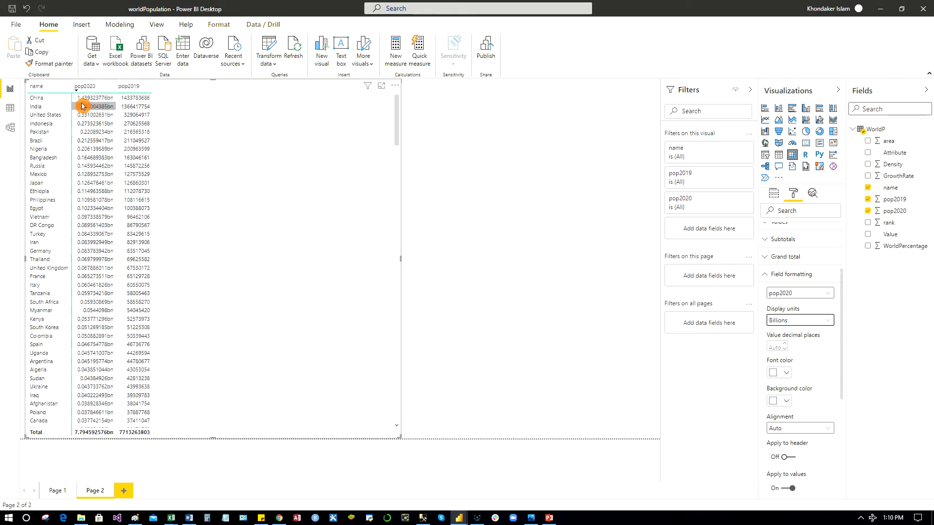
{"action": "left_click", "coordinate": [777, 346]}
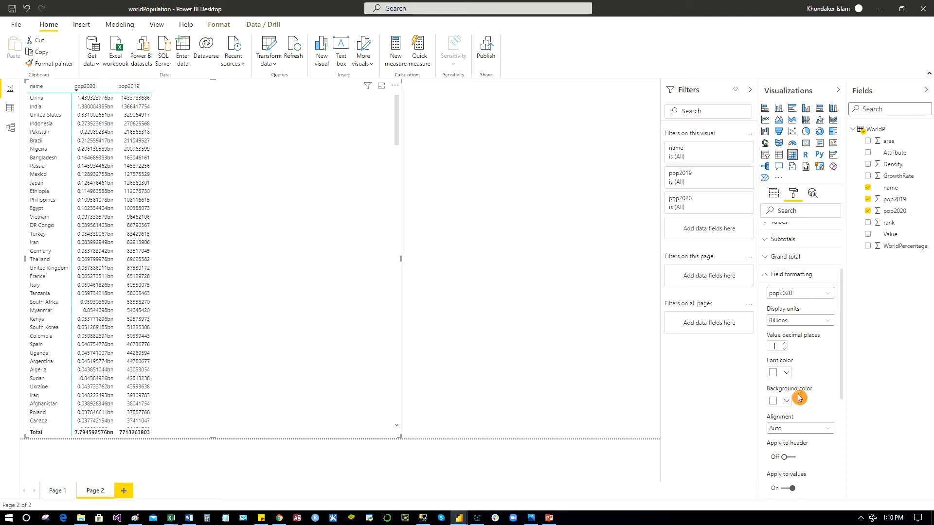
{"action": "type", "text": "1"}
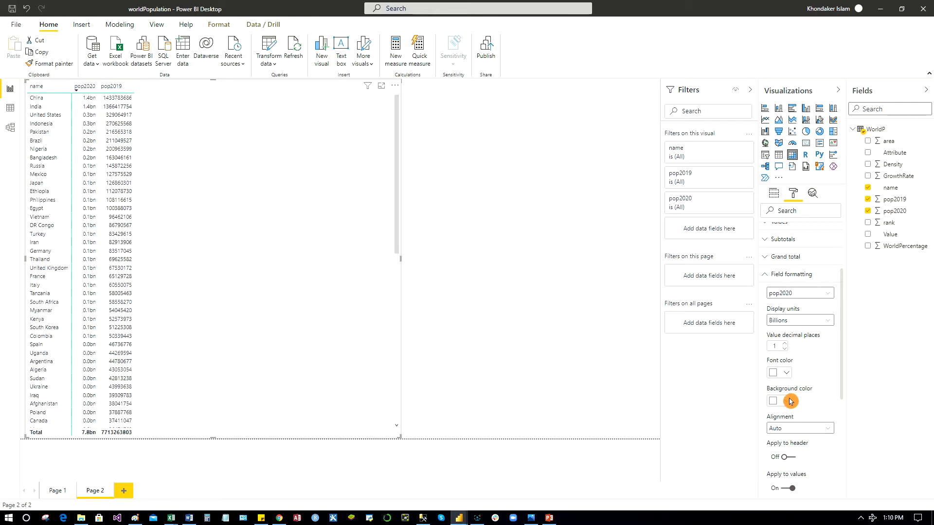
{"action": "left_click", "coordinate": [785, 344]}
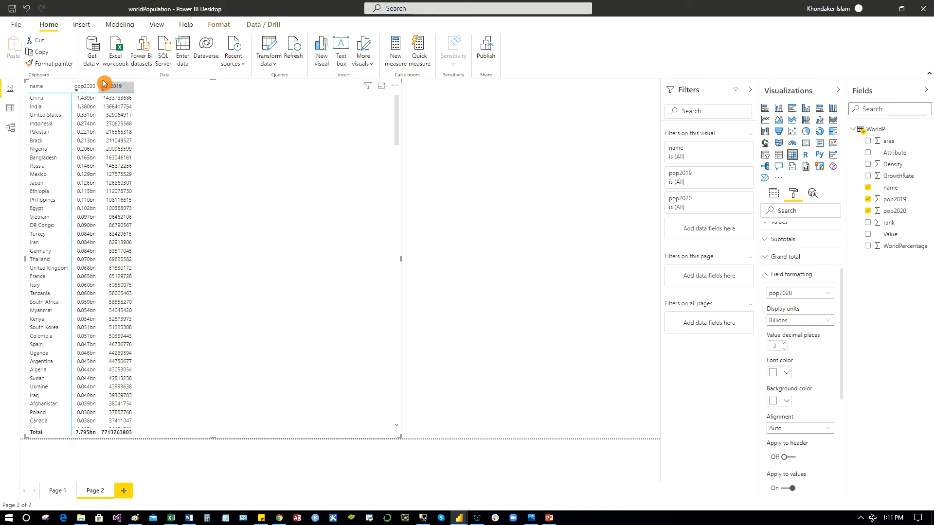
Set the matrix's field formatting for pop2019 to Millions display units with 2 decimal places
{"action": "left_click", "coordinate": [829, 296]}
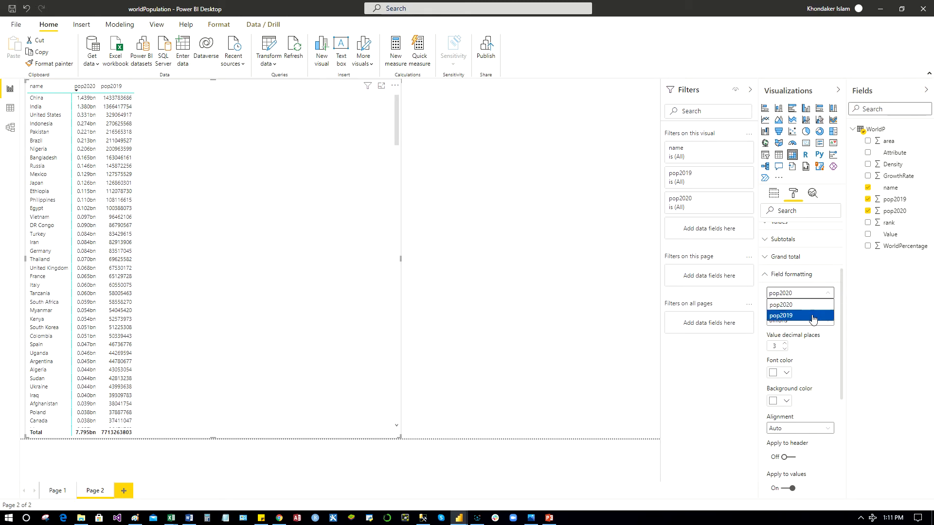
{"action": "left_click", "coordinate": [812, 317]}
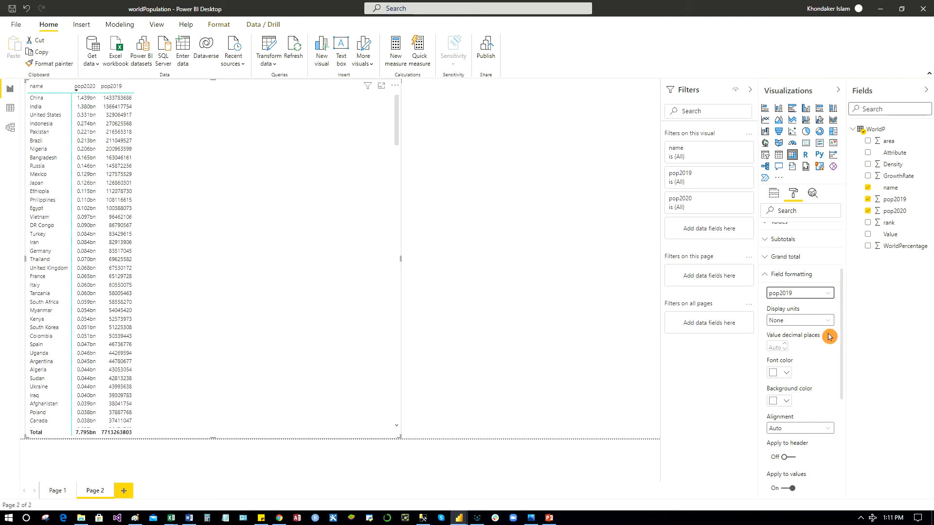
{"action": "left_click", "coordinate": [830, 325]}
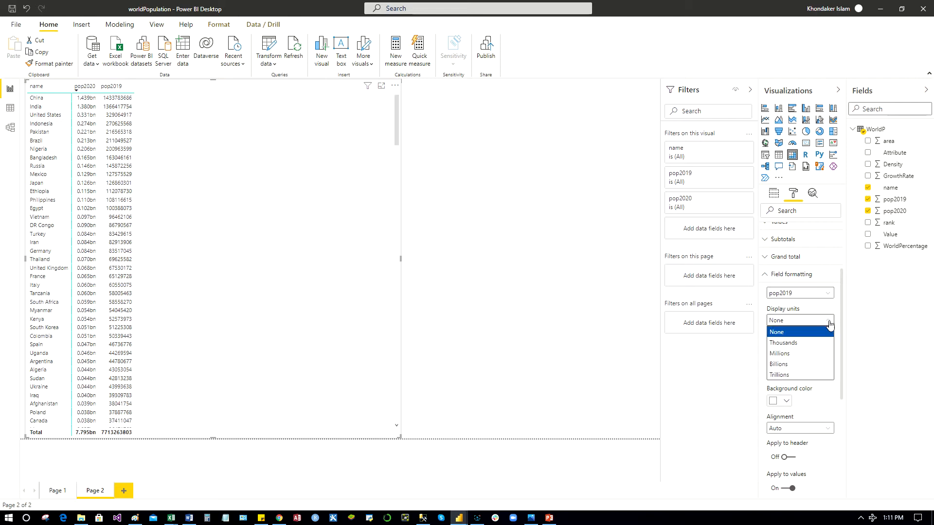
{"action": "left_click", "coordinate": [822, 354]}
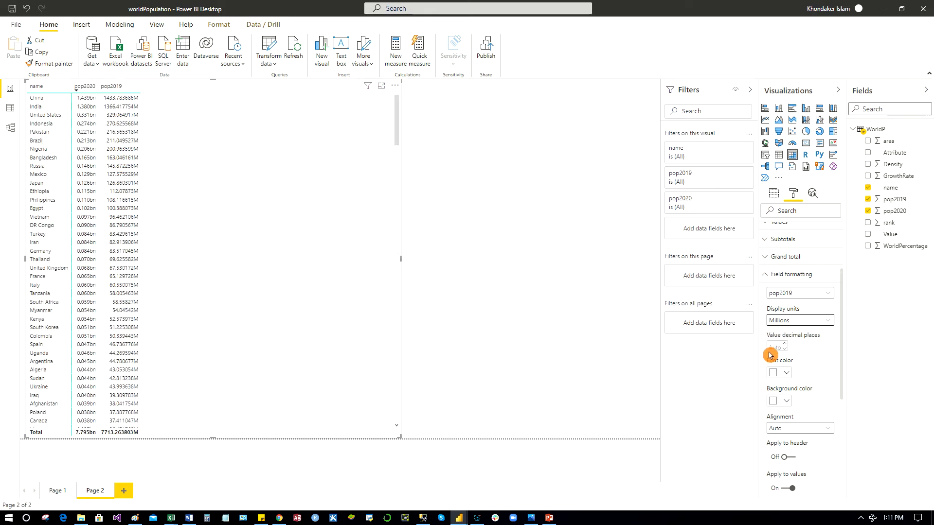
{"action": "left_click", "coordinate": [776, 349]}
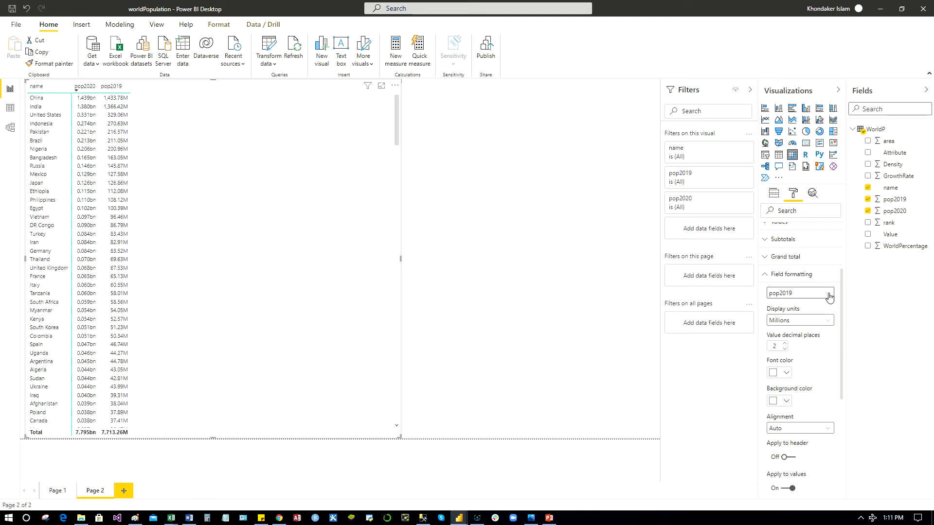
Reset the display units of both pop2019 and pop2020 in the matrix to None
{"action": "left_click", "coordinate": [827, 321]}
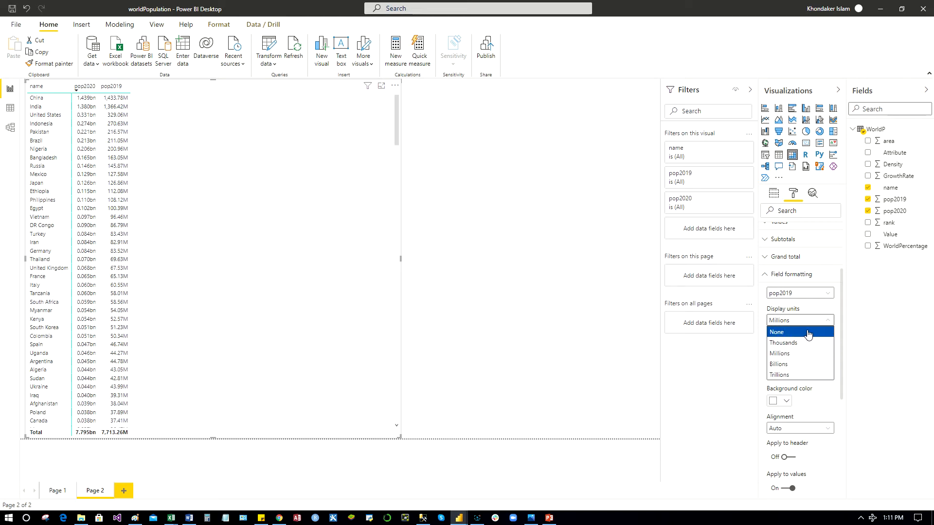
{"action": "left_click", "coordinate": [808, 334]}
{"action": "left_click", "coordinate": [826, 297]}
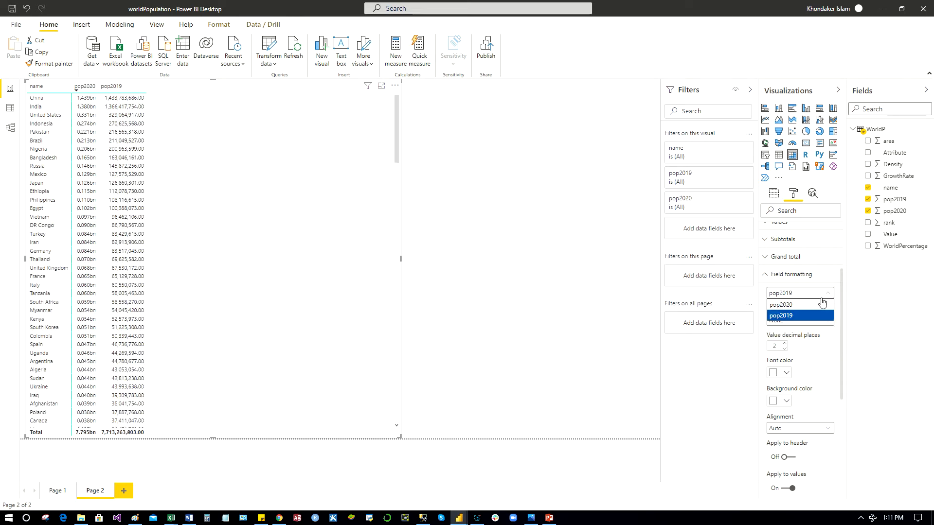
{"action": "left_click", "coordinate": [818, 304]}
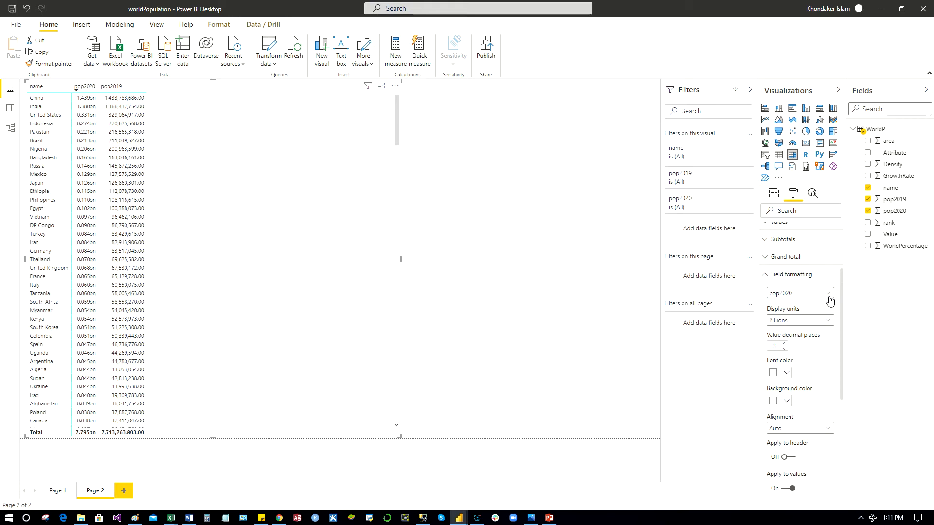
{"action": "left_click", "coordinate": [828, 320]}
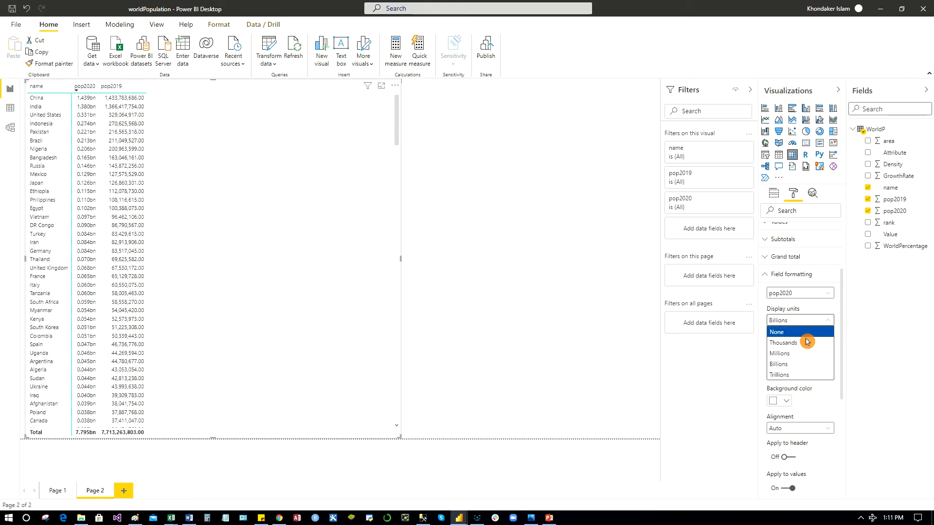
{"action": "left_click", "coordinate": [806, 335]}
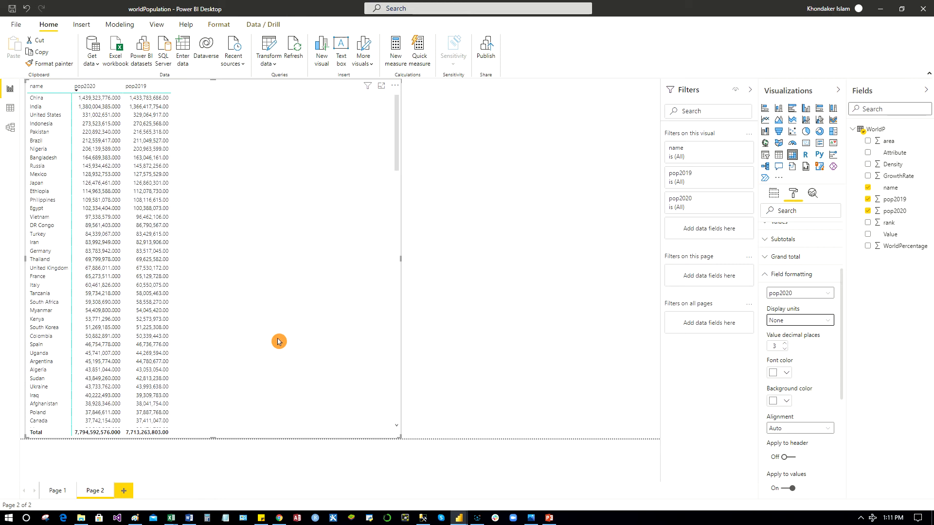
Open the pop2020 field's formatting properties in the model view and set its format to General
{"action": "left_click", "coordinate": [10, 128]}
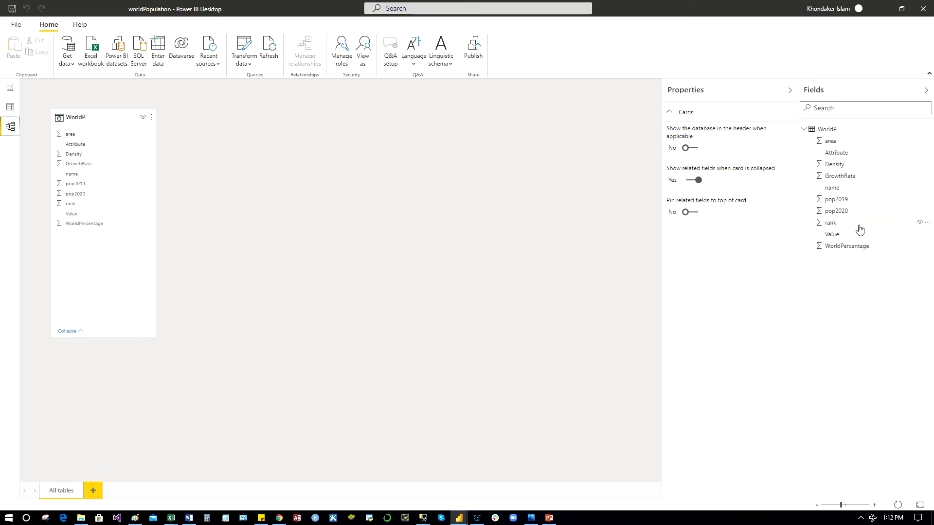
{"action": "left_click", "coordinate": [843, 217]}
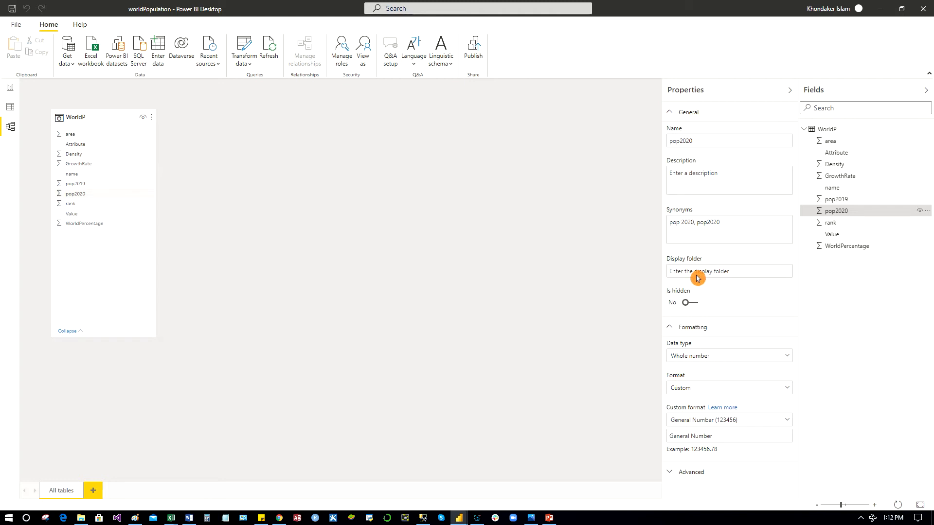
{"action": "left_click", "coordinate": [670, 327]}
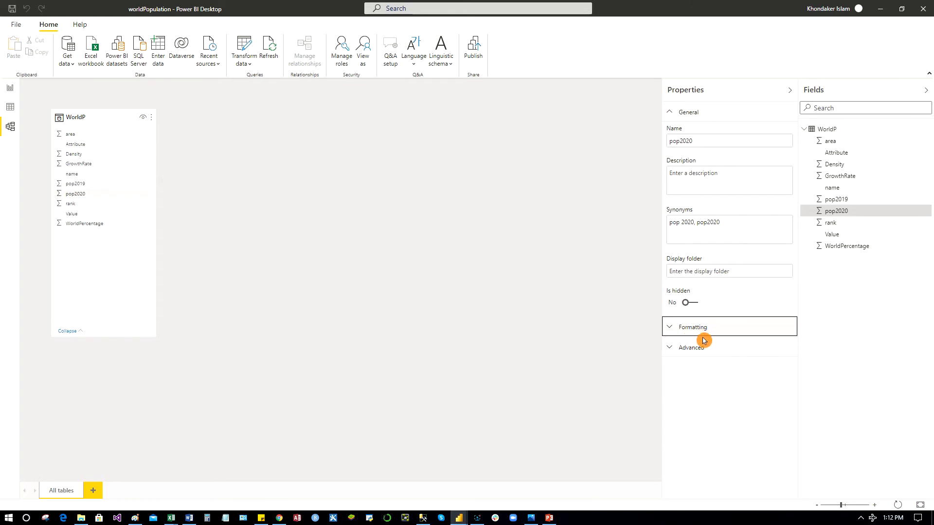
{"action": "left_click", "coordinate": [670, 327]}
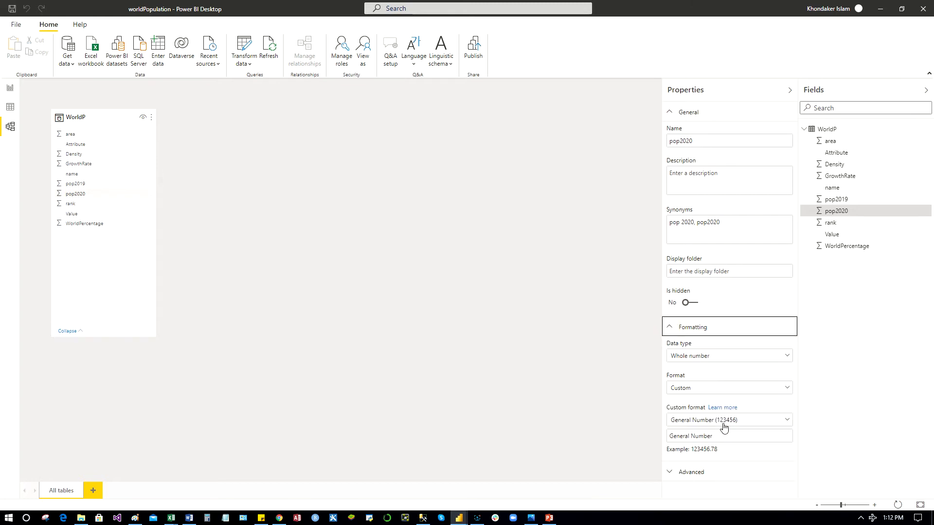
{"action": "left_click", "coordinate": [789, 392]}
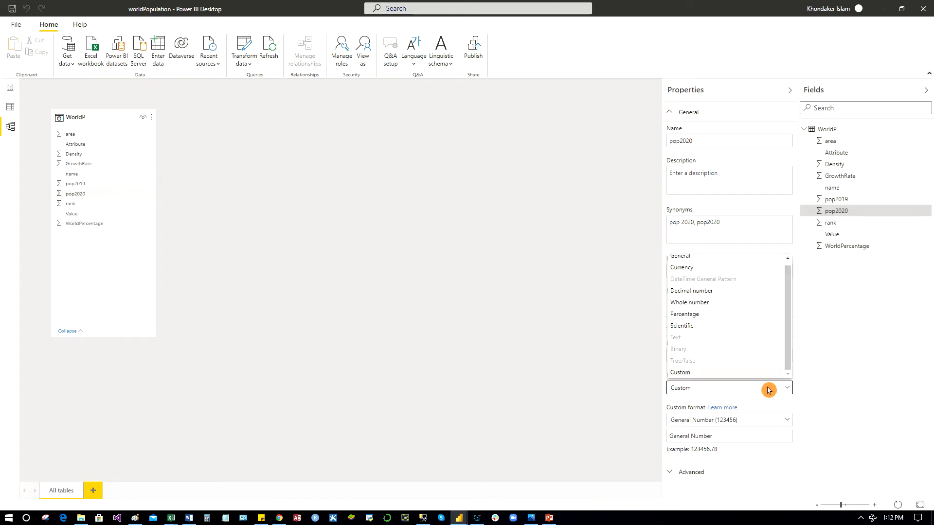
{"action": "left_click", "coordinate": [702, 261]}
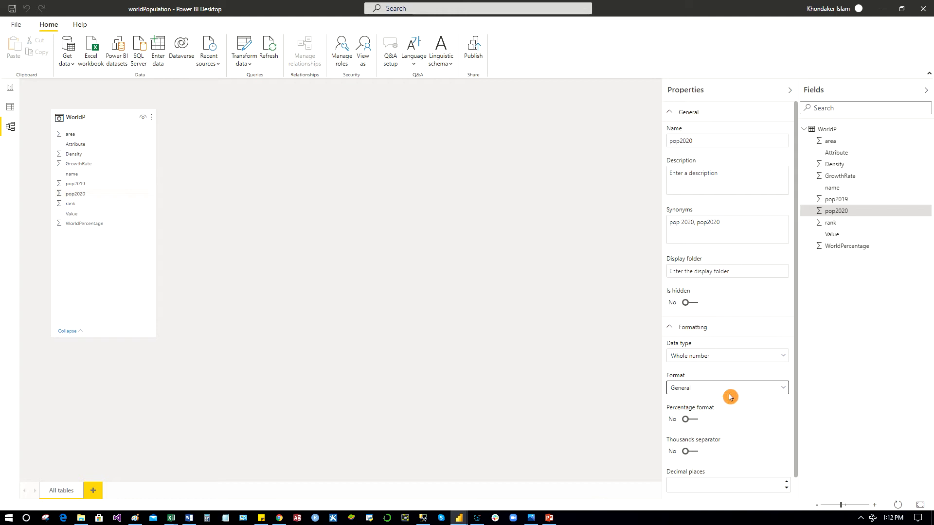
Set the pop2020 field's format to Custom, using the General Number (123456) custom format
{"action": "left_click", "coordinate": [783, 388]}
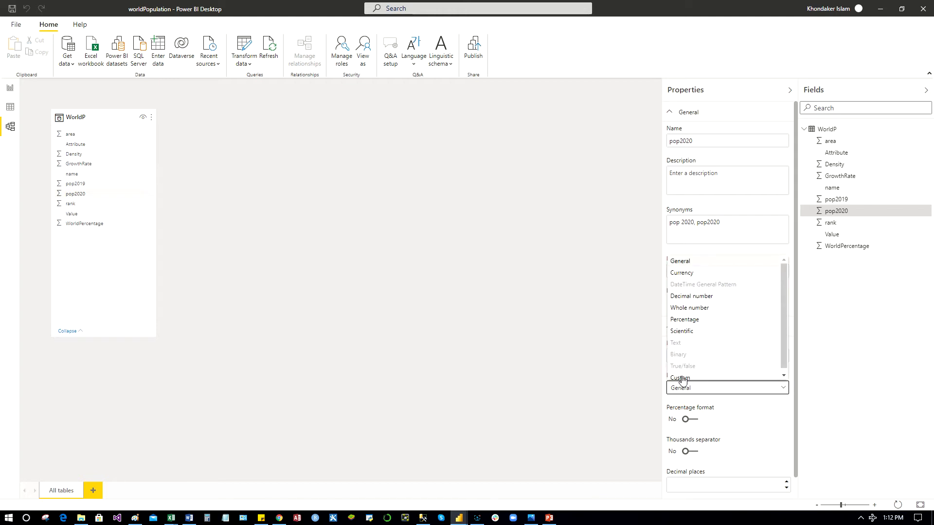
{"action": "left_click", "coordinate": [686, 379]}
{"action": "left_click", "coordinate": [722, 396]}
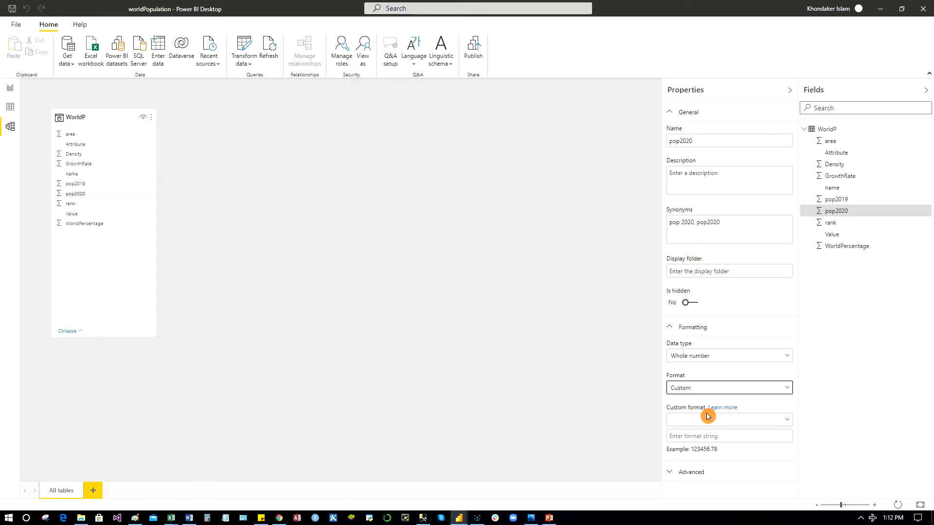
{"action": "left_click", "coordinate": [787, 421]}
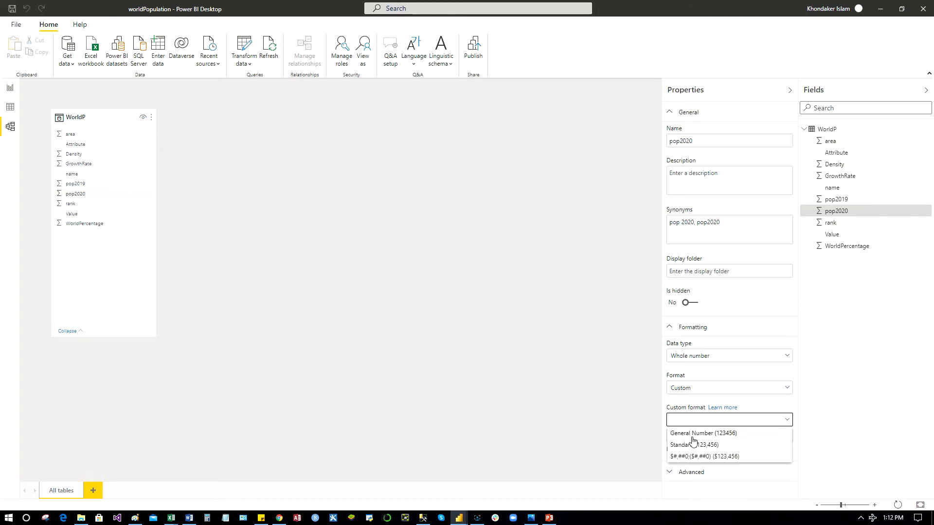
{"action": "left_click", "coordinate": [708, 434]}
Replace the pop2020 field's custom format string with 0,,,.00"B" and check the matrix in the report view
{"action": "left_click", "coordinate": [679, 439]}
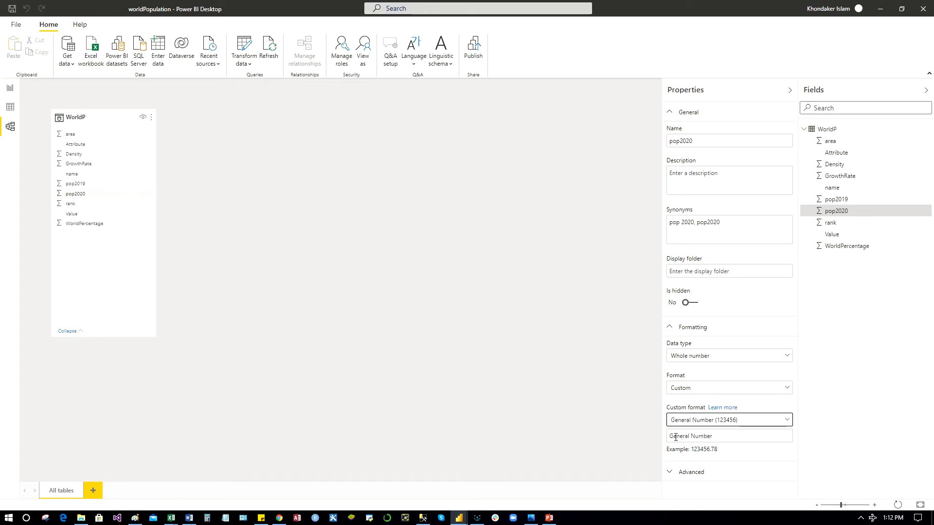
{"action": "left_click", "coordinate": [714, 436]}
{"action": "left_click_drag", "start_coordinate": [717, 436], "coordinate": [678, 436]}
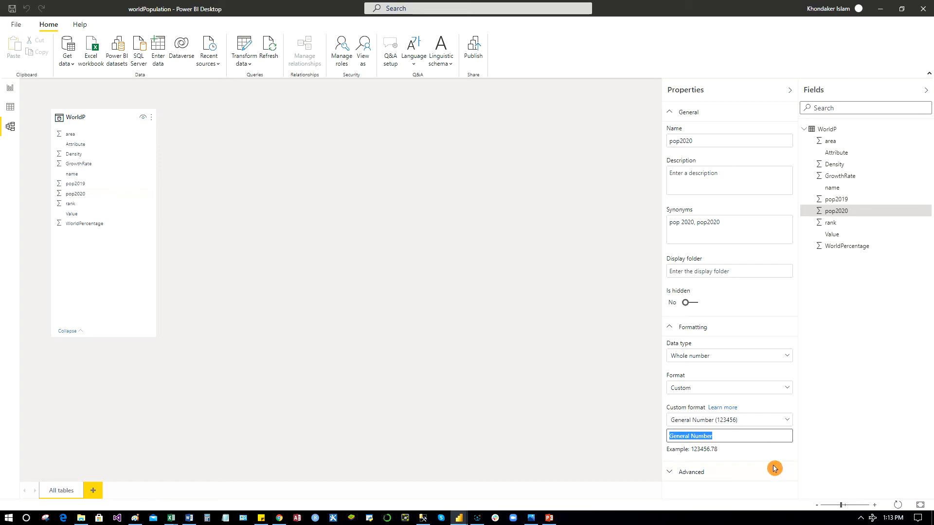
{"action": "type", "text": "000\"B"}
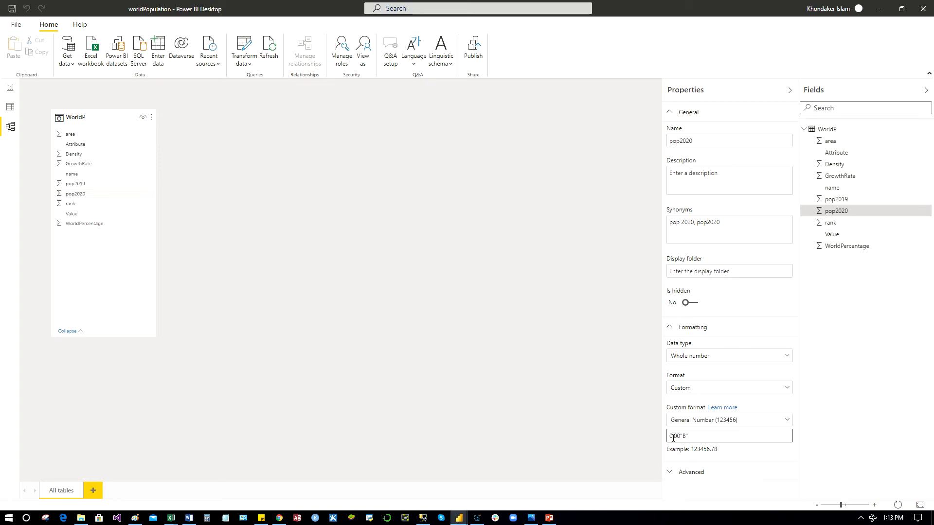
{"action": "left_click", "coordinate": [793, 490]}
{"action": "left_click", "coordinate": [661, 450]}
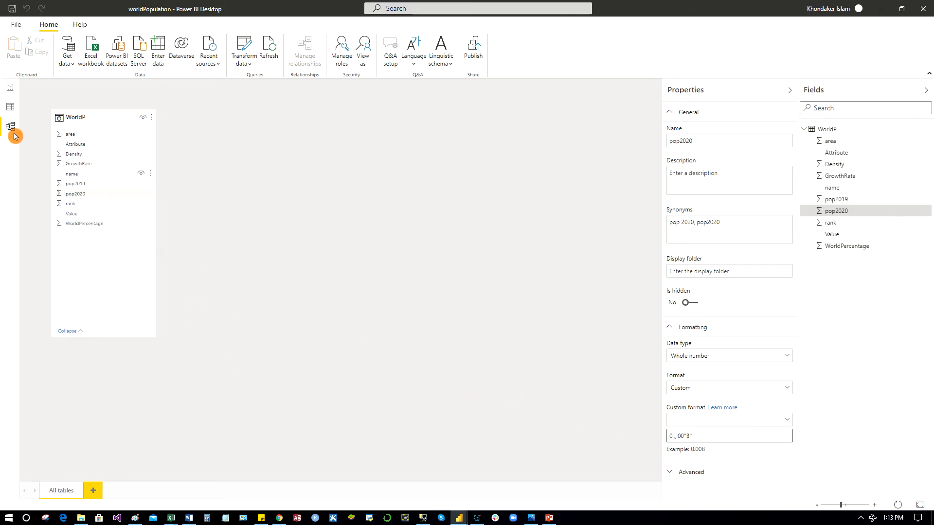
{"action": "left_click", "coordinate": [11, 91]}
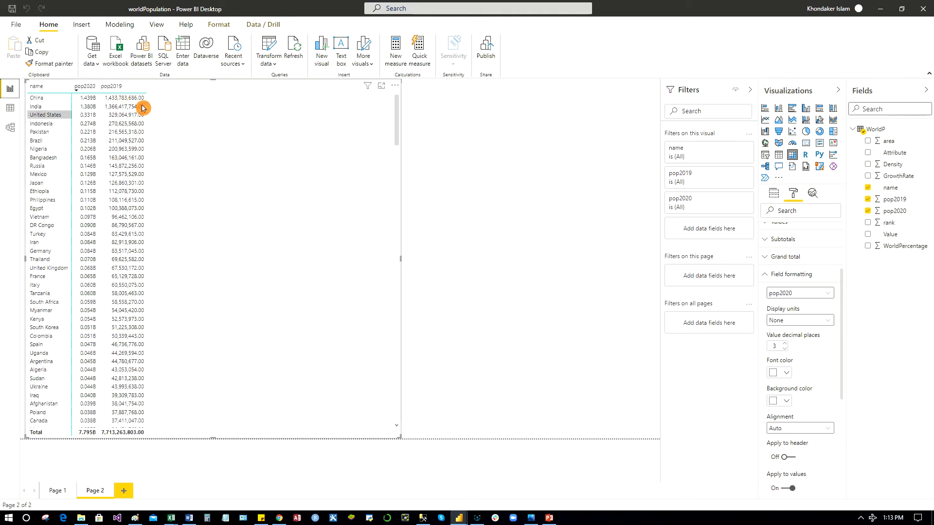
Open the pop2019 field's properties in the model view and choose the General Number (123456) custom format
{"action": "left_click", "coordinate": [10, 128]}
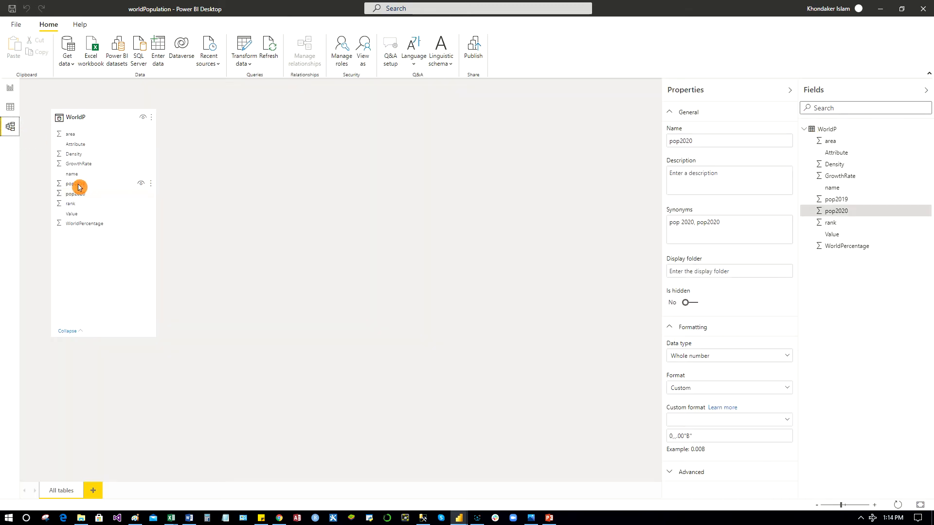
{"action": "left_click", "coordinate": [844, 200]}
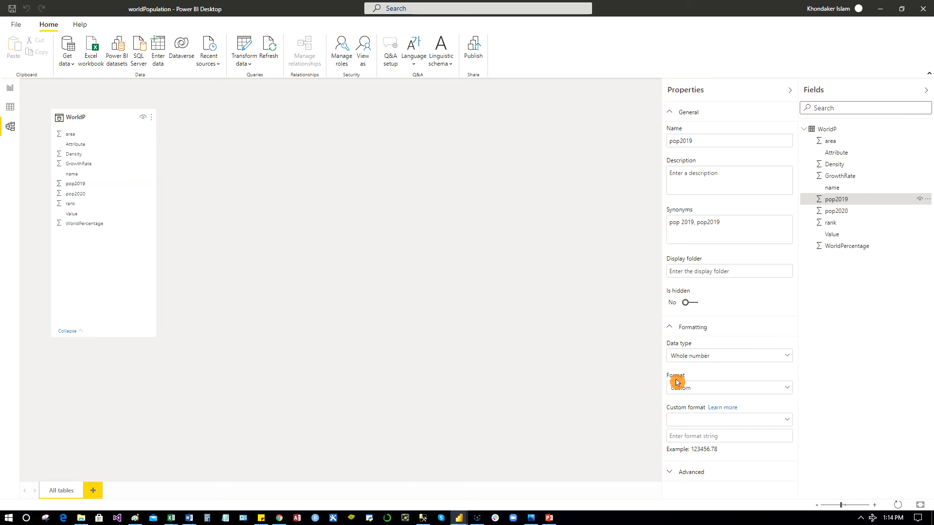
{"action": "left_click", "coordinate": [788, 388]}
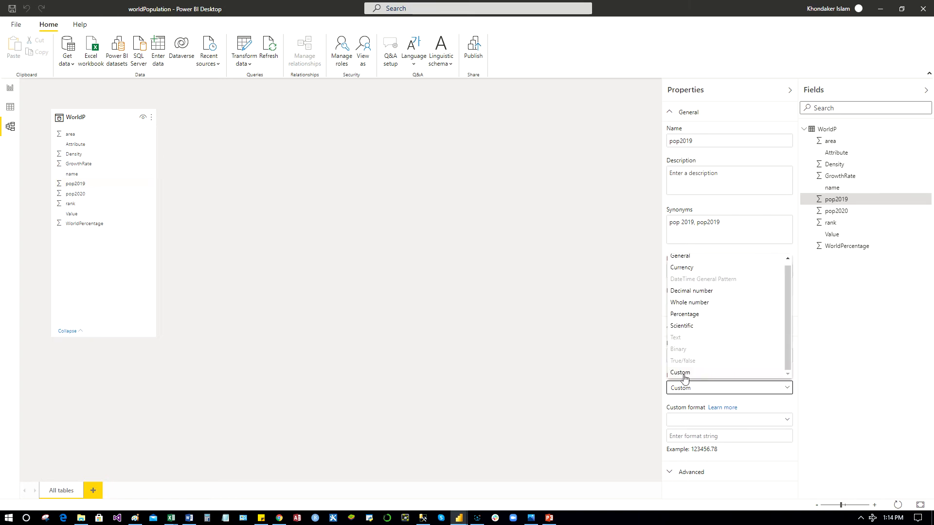
{"action": "left_click", "coordinate": [787, 387]}
{"action": "left_click", "coordinate": [692, 430]}
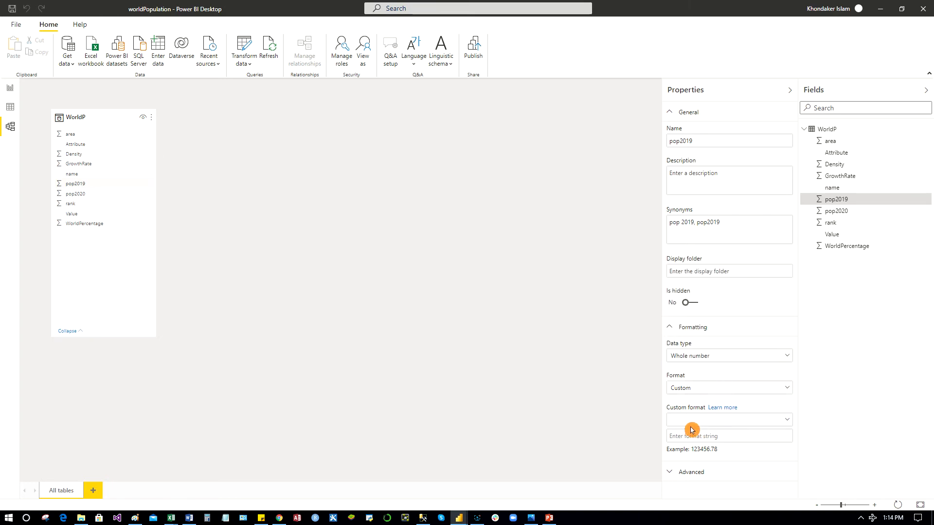
{"action": "left_click", "coordinate": [787, 419]}
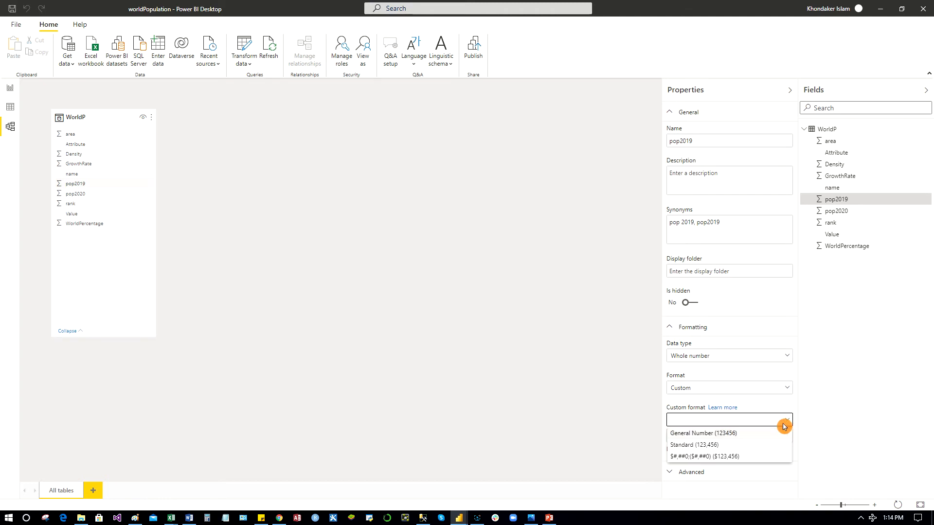
{"action": "left_click", "coordinate": [761, 433]}
Replace the pop2019 field's format string with 0,,.0000"M" and return to the report view
{"action": "left_click", "coordinate": [688, 440]}
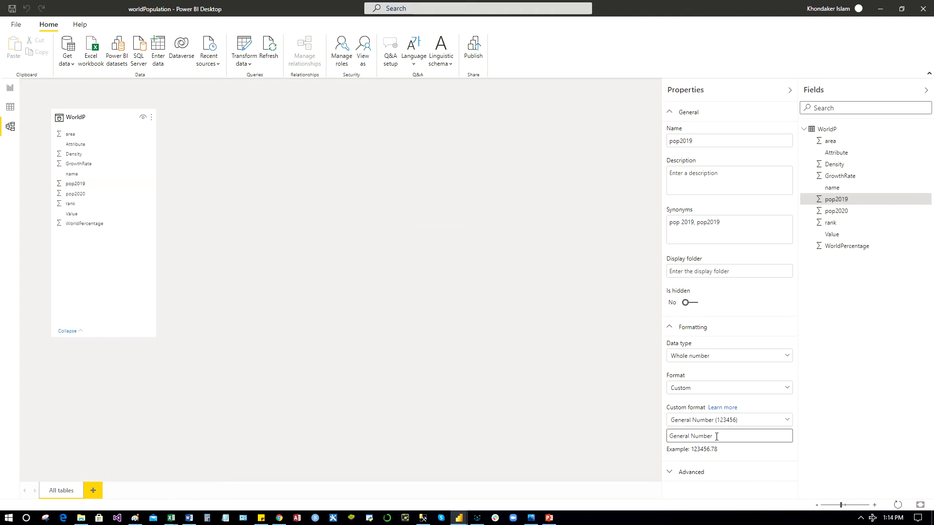
{"action": "left_click_drag", "start_coordinate": [697, 433], "coordinate": [663, 436]}
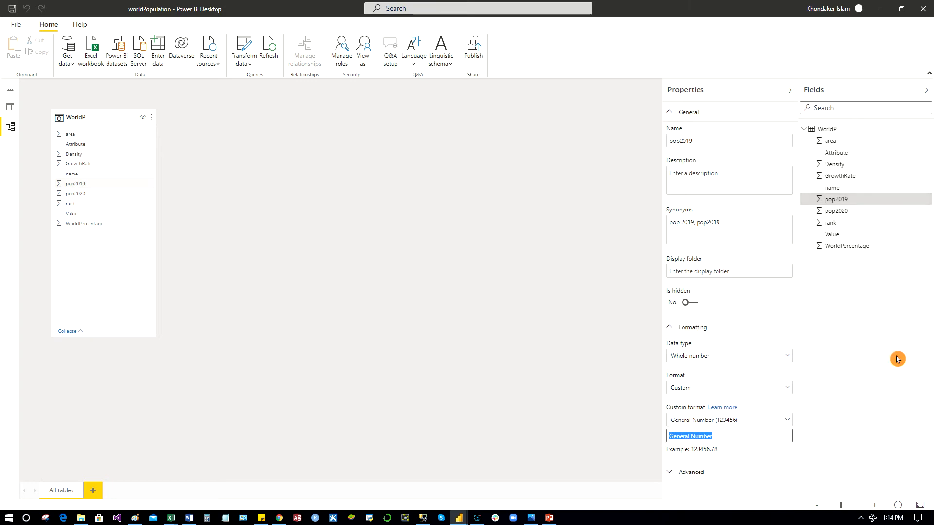
{"action": "type", "text": "0,,.0000\"M"}
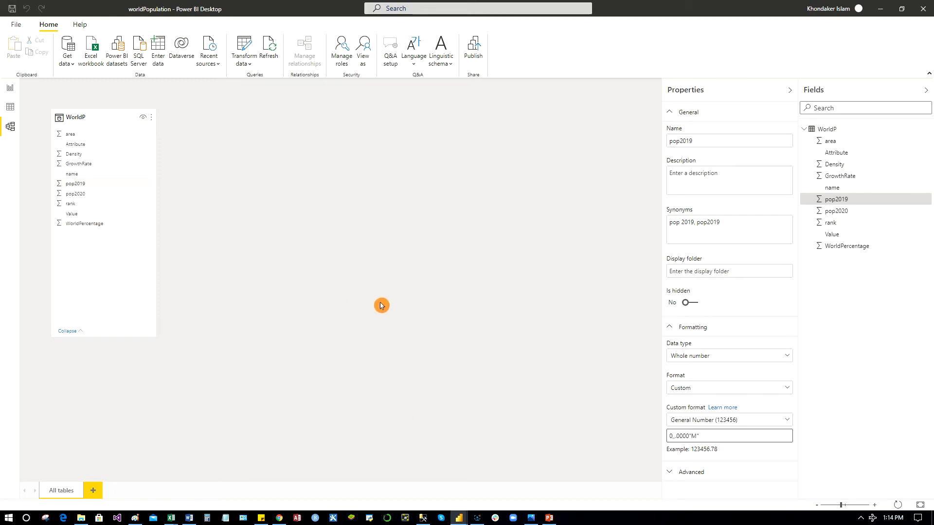
{"action": "key", "text": "Return"}
{"action": "left_click", "coordinate": [11, 91]}
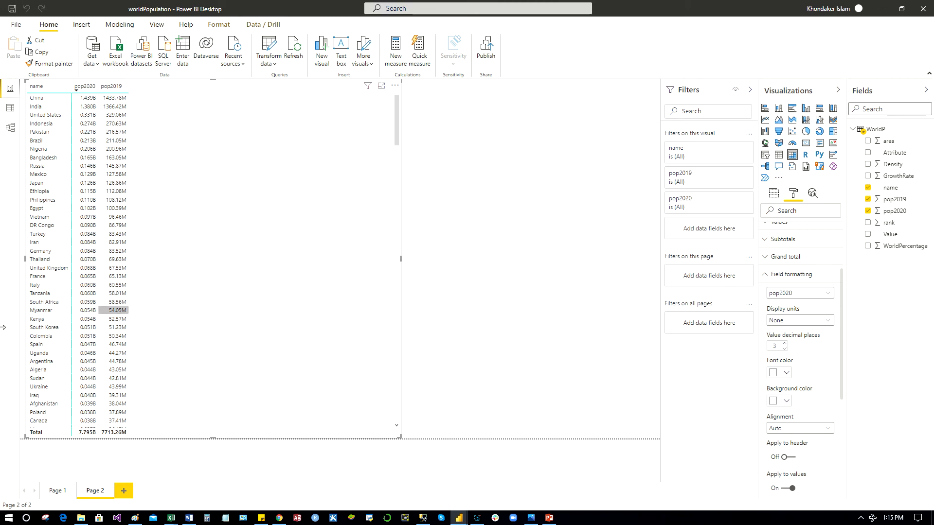
Minimize Power BI and switch to SQL Server Management Studio in a maximized window
{"action": "left_click", "coordinate": [883, 14]}
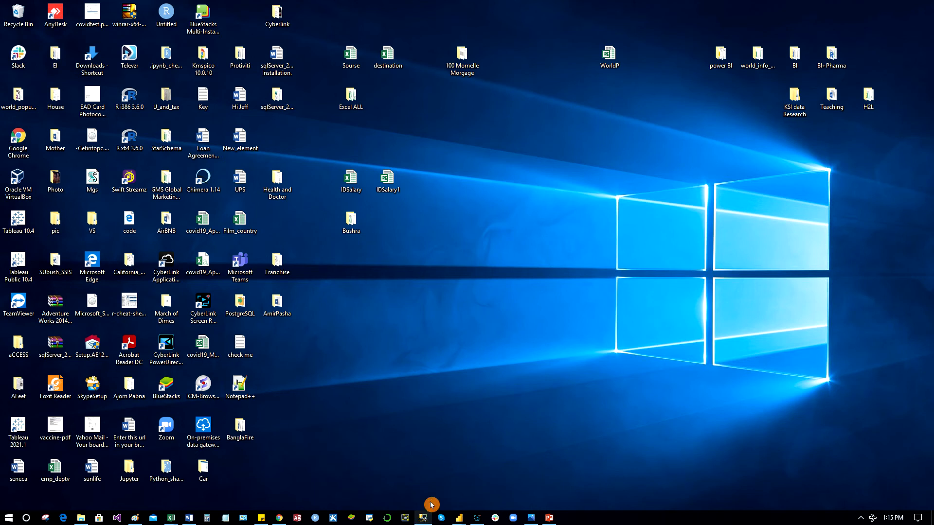
{"action": "left_click", "coordinate": [423, 519]}
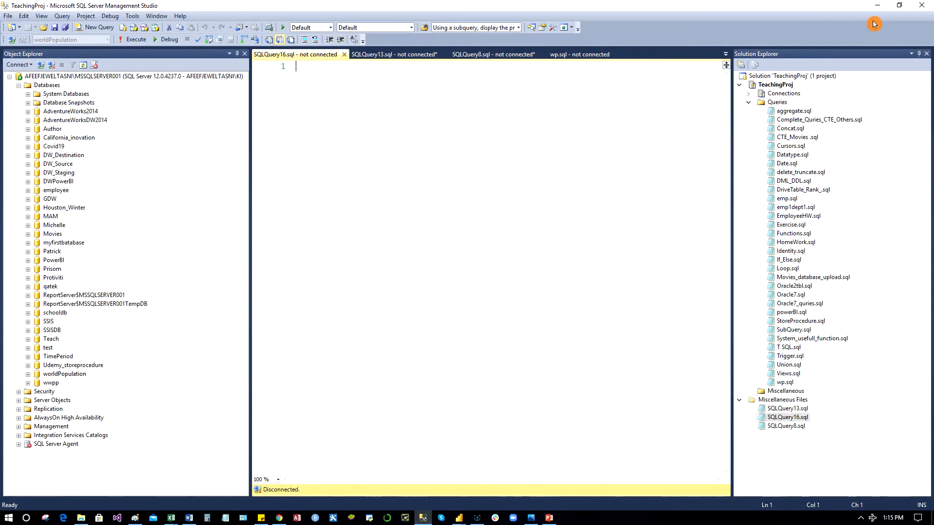
{"action": "left_click_drag", "start_coordinate": [849, 9], "coordinate": [830, 37]}
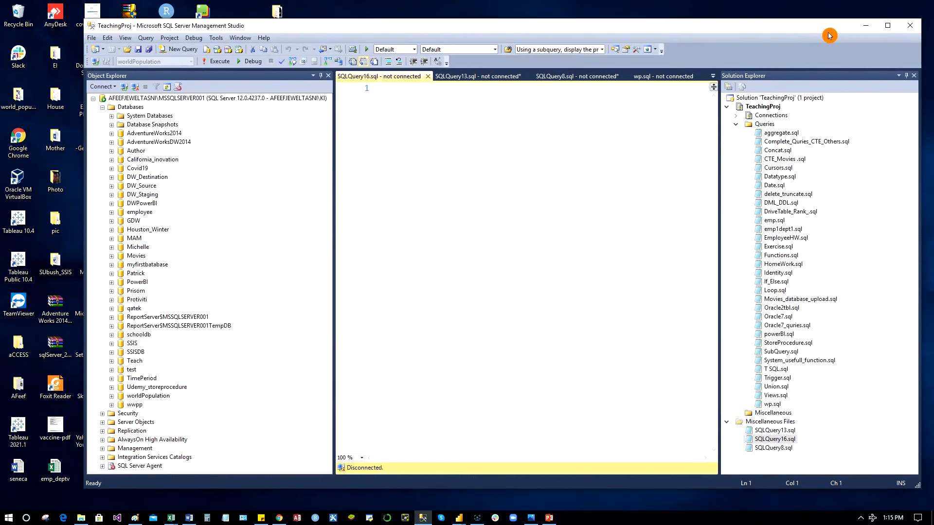
{"action": "left_click", "coordinate": [887, 26]}
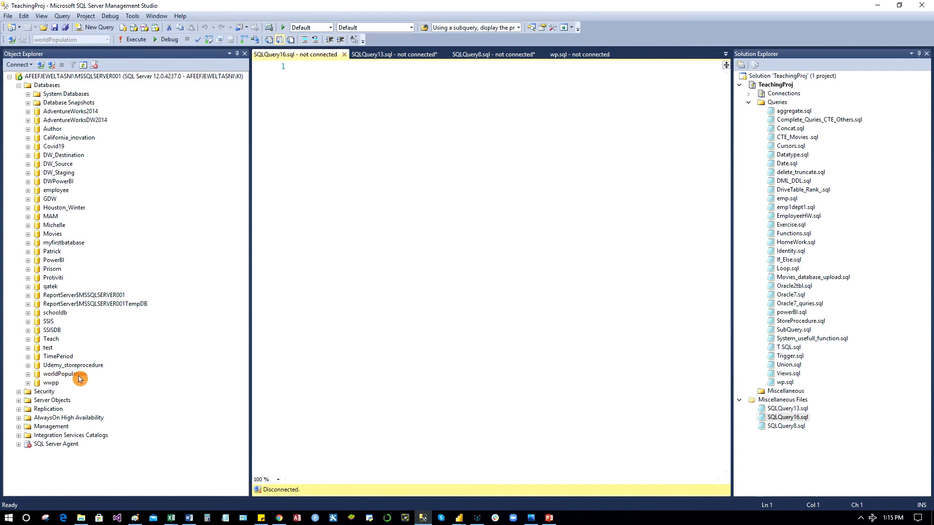
Select the top 1000 rows of dbo.WorldP in the worldPopulation database and examine the pop2020 and pop2019 result columns
{"action": "left_click", "coordinate": [27, 375]}
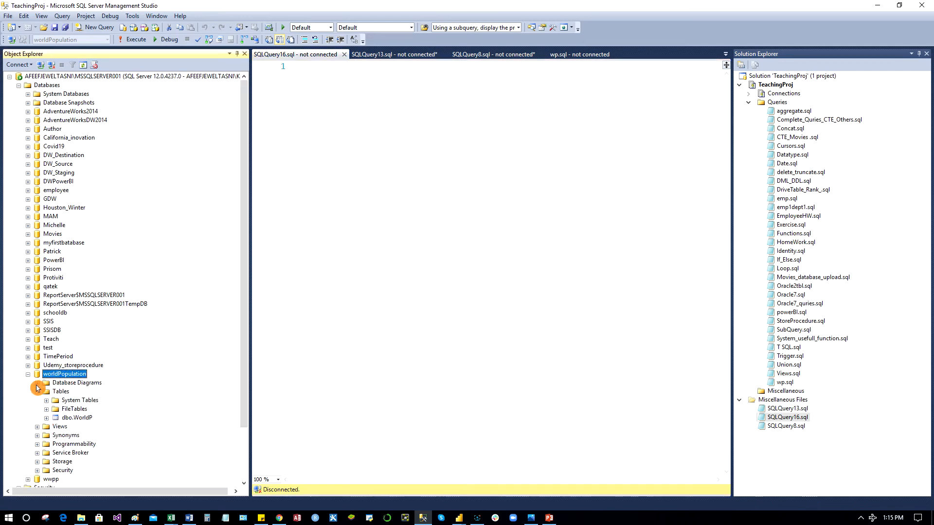
{"action": "left_click", "coordinate": [69, 419]}
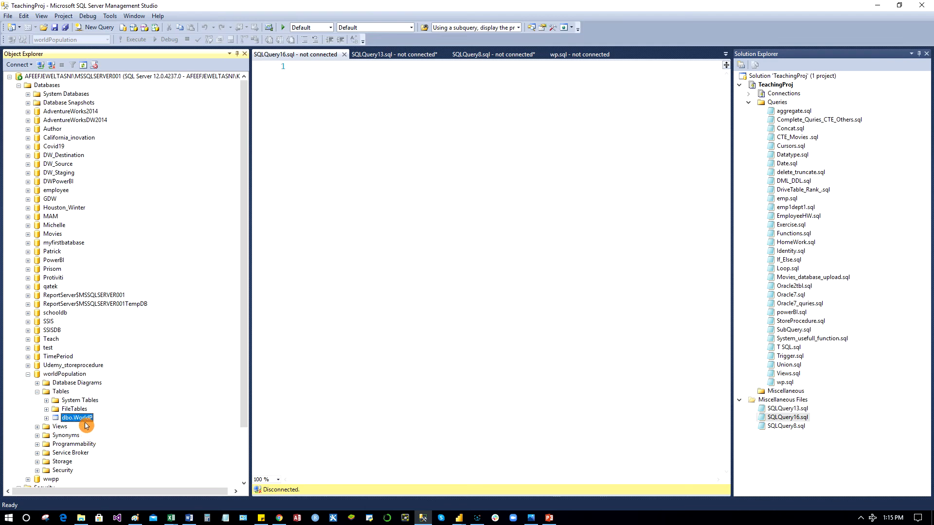
{"action": "right_click", "coordinate": [84, 423]}
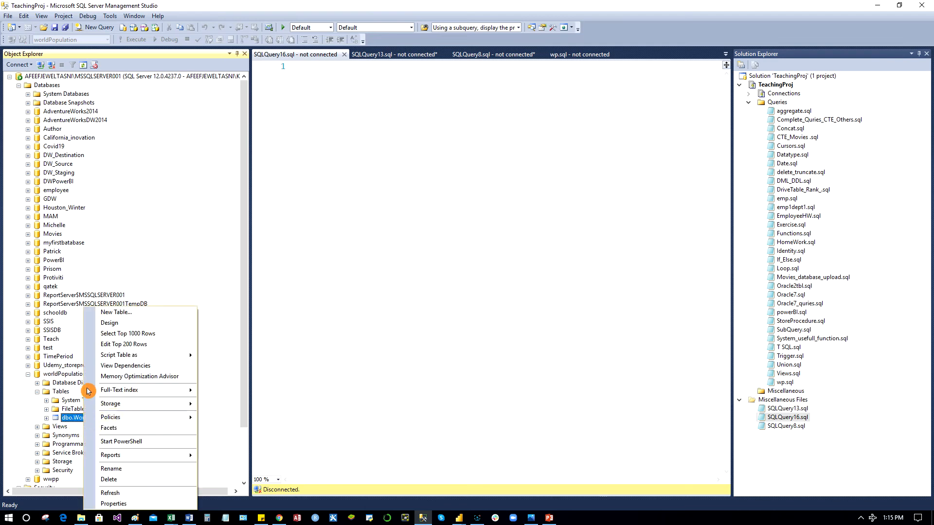
{"action": "left_click", "coordinate": [131, 335]}
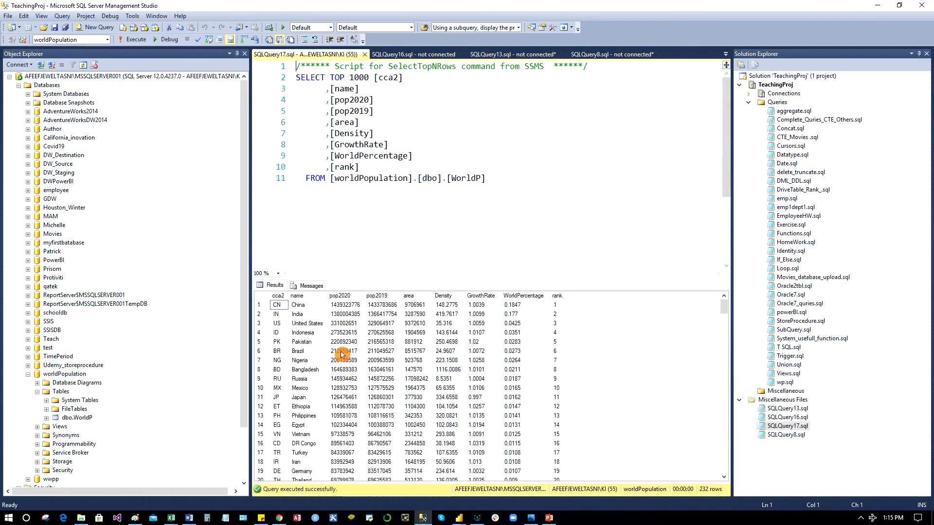
{"action": "left_click", "coordinate": [340, 295]}
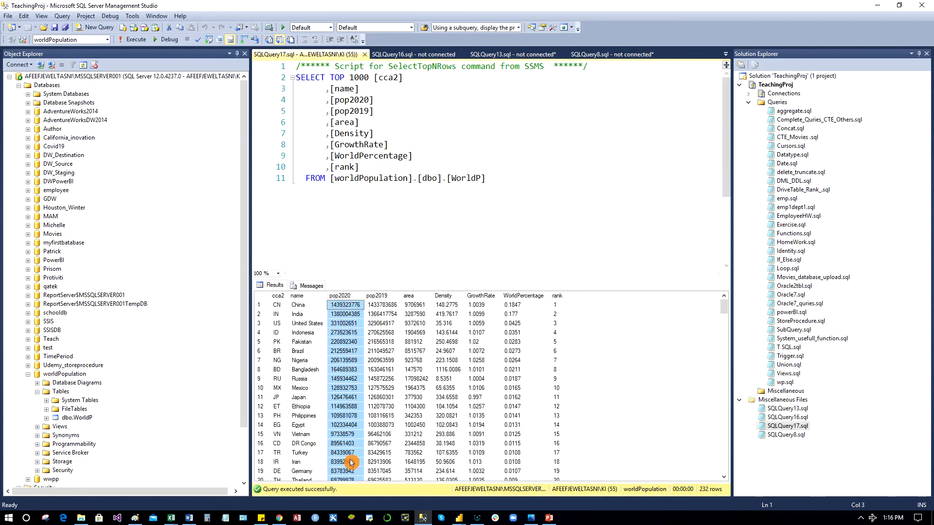
{"action": "left_click", "coordinate": [379, 296]}
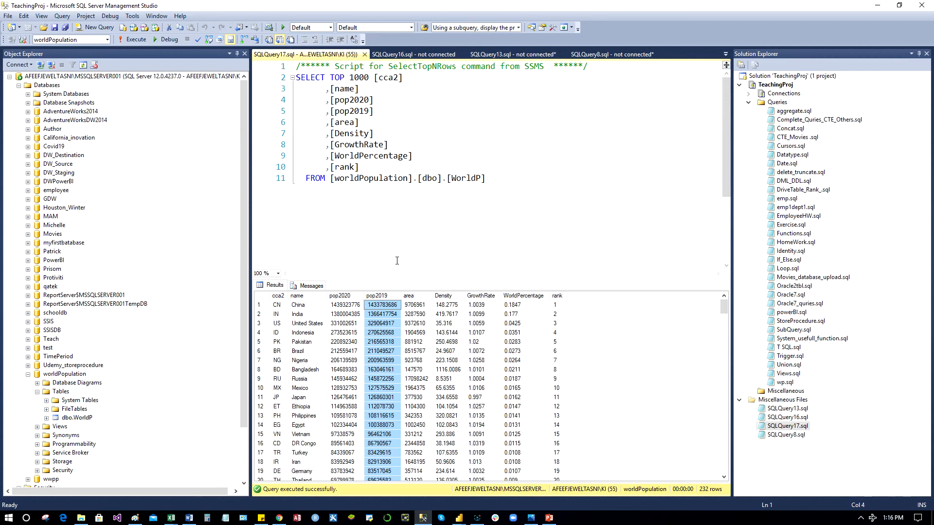
Define the query's [pop2020] column as a format function with [pop2020] as its first argument
{"action": "left_click", "coordinate": [501, 136]}
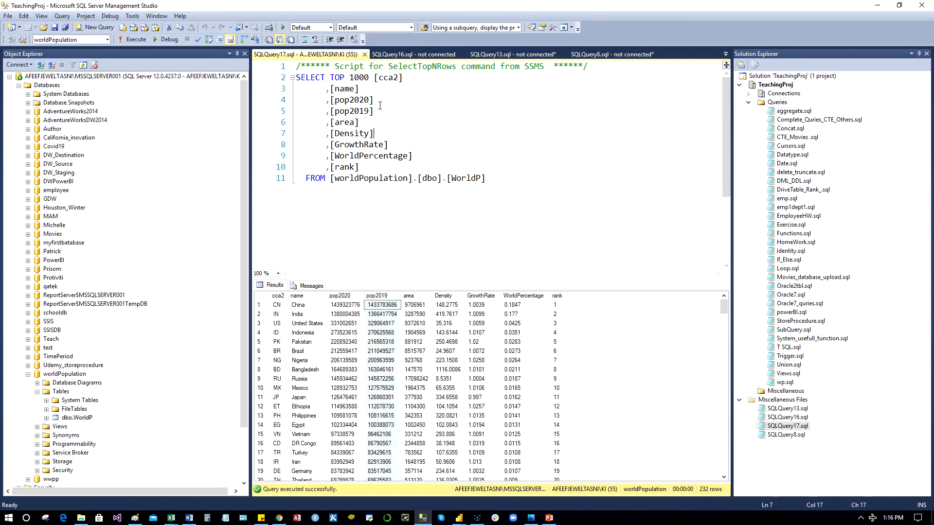
{"action": "left_click", "coordinate": [372, 111]}
{"action": "type", "text": "= "}
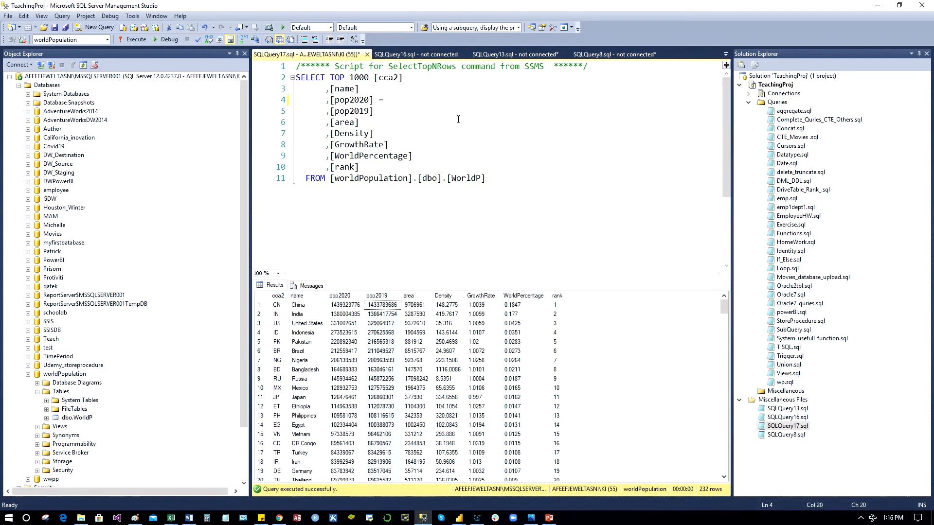
{"action": "type", "text": "format"}
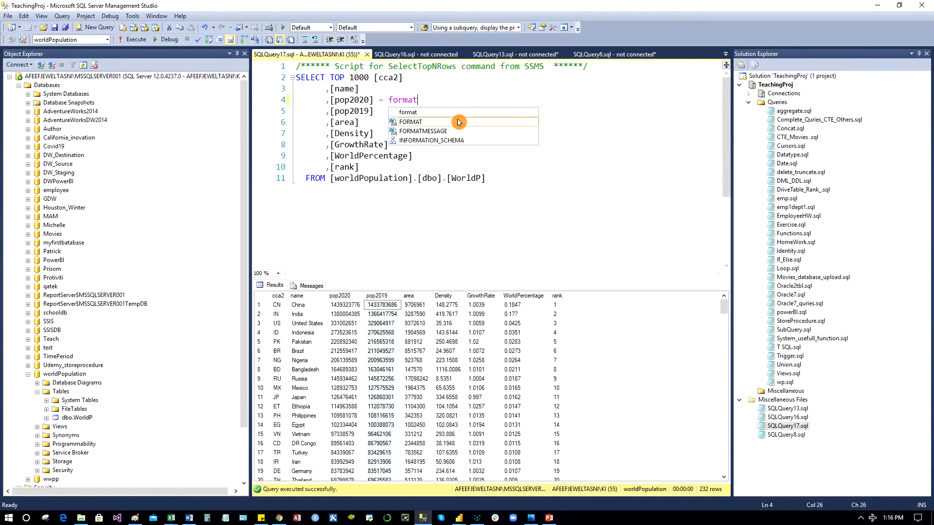
{"action": "type", "text": "("}
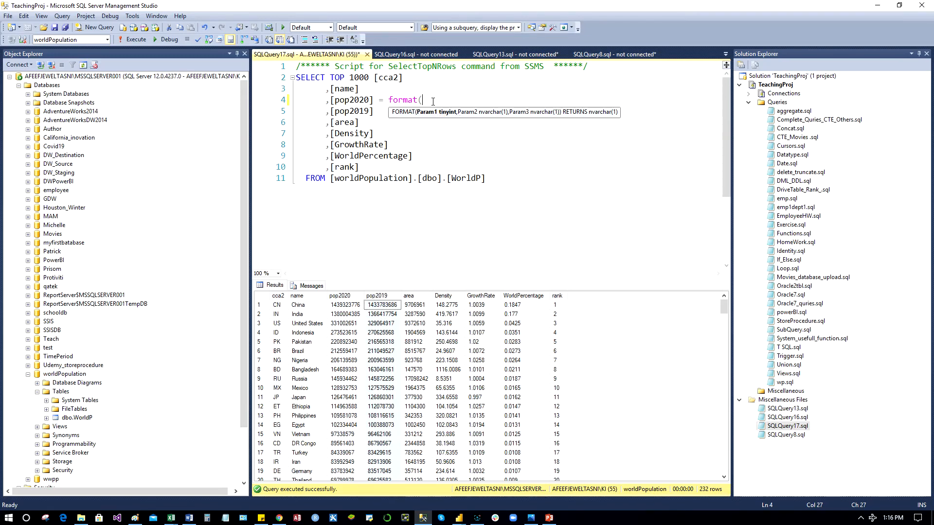
{"action": "left_click_drag", "start_coordinate": [371, 100], "coordinate": [330, 100]}
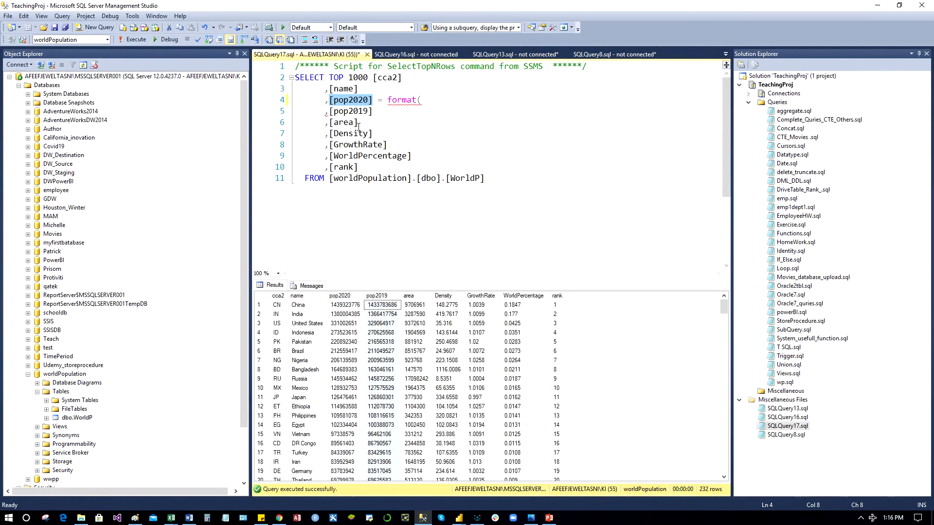
{"action": "type", "text": "[pop2020]"}
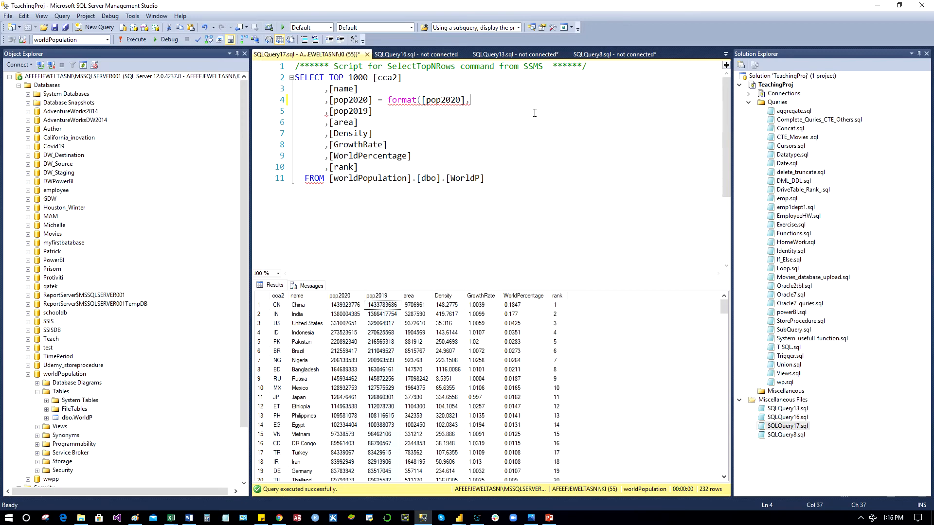
Complete the pop2020 format function with the quoted format string '0,,,.00B' and a closing parenthesis
{"action": "type", "text": "0.00"}
{"action": "key", "text": "Left"}
{"action": "key", "text": "Left"}
{"action": "key", "text": "Left"}
{"action": "type", "text": ",,,"}
{"action": "type", "text": ".00B"}
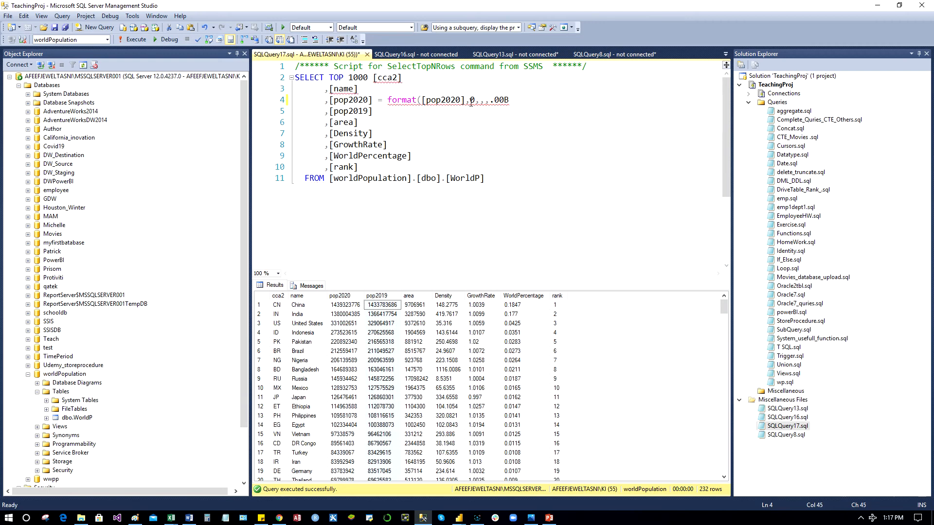
{"action": "left_click", "coordinate": [471, 99]}
{"action": "type", "text": "'"}
{"action": "key", "text": "End"}
{"action": "type", "text": "')"}
Define the query's [pop2019] column as a format function with a copy of [pop2019] as its first argument
{"action": "left_click", "coordinate": [385, 111]}
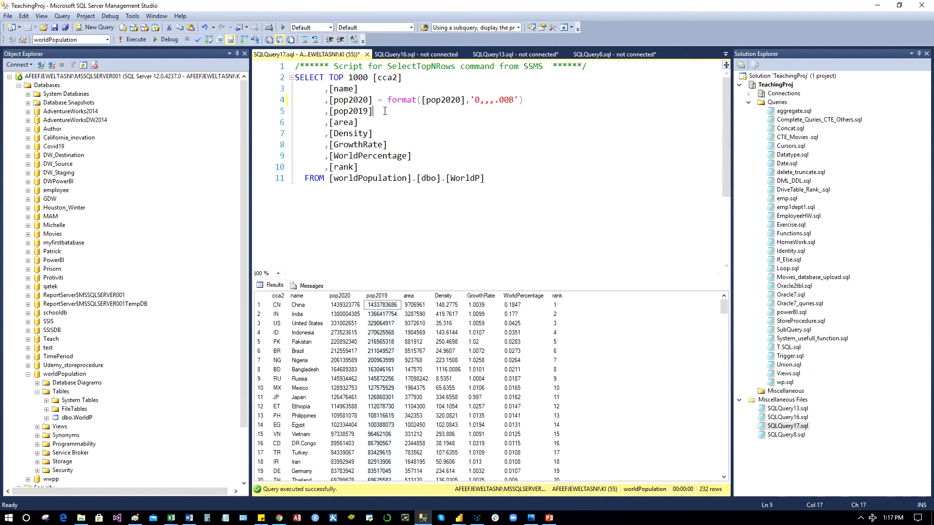
{"action": "type", "text": "= forma"}
{"action": "left_click", "coordinate": [409, 130]}
{"action": "type", "text": "t("}
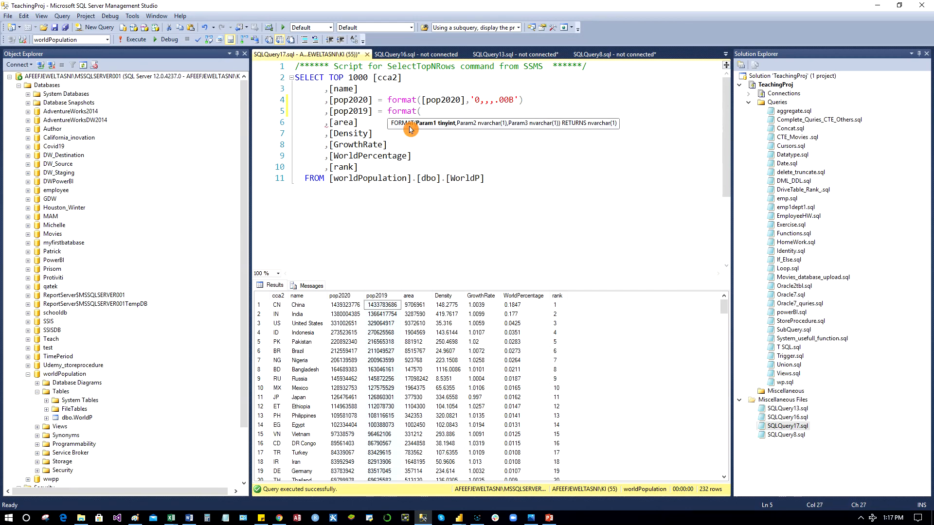
{"action": "left_click", "coordinate": [372, 111]}
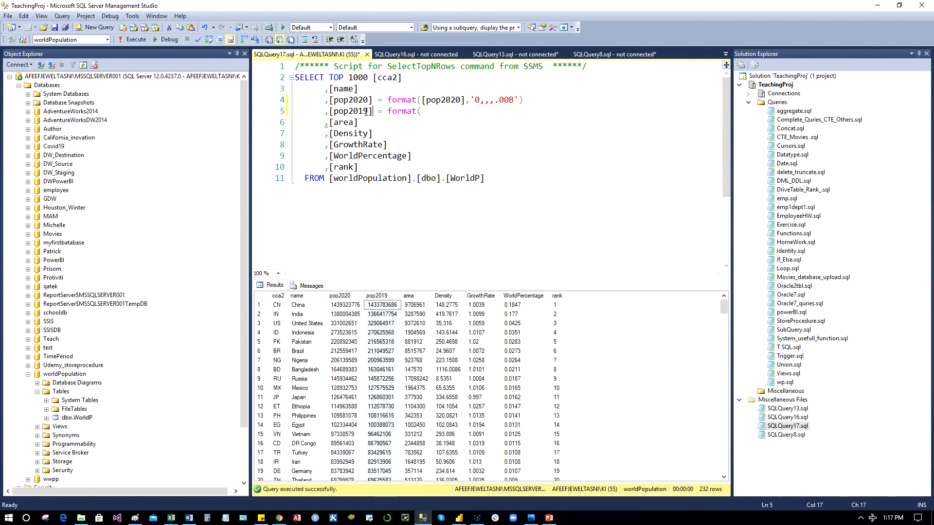
{"action": "key", "text": "ctrl+shift+Left"}
{"action": "left_click_drag", "start_coordinate": [372, 111], "coordinate": [329, 110]}
{"action": "key", "text": "ctrl+c"}
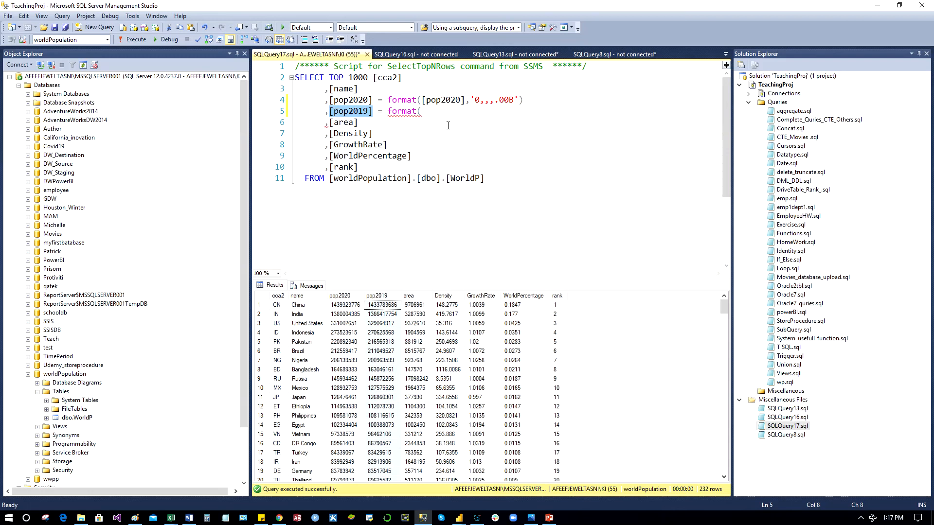
{"action": "left_click", "coordinate": [436, 115]}
{"action": "key", "text": "ctrl+v"}
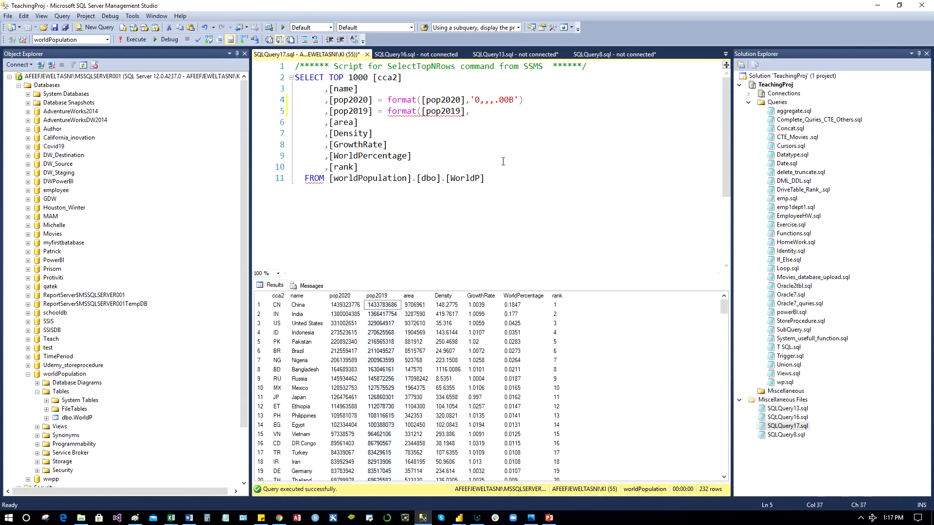
Complete the pop2019 format function with the quoted format string '0,,.00M' and a closing parenthesis
{"action": "type", "text": ",0.00M"}
{"action": "left_click", "coordinate": [474, 111]}
{"action": "type", "text": ",,"}
{"action": "left_click", "coordinate": [472, 112]}
{"action": "type", "text": "'"}
{"action": "left_click", "coordinate": [514, 110]}
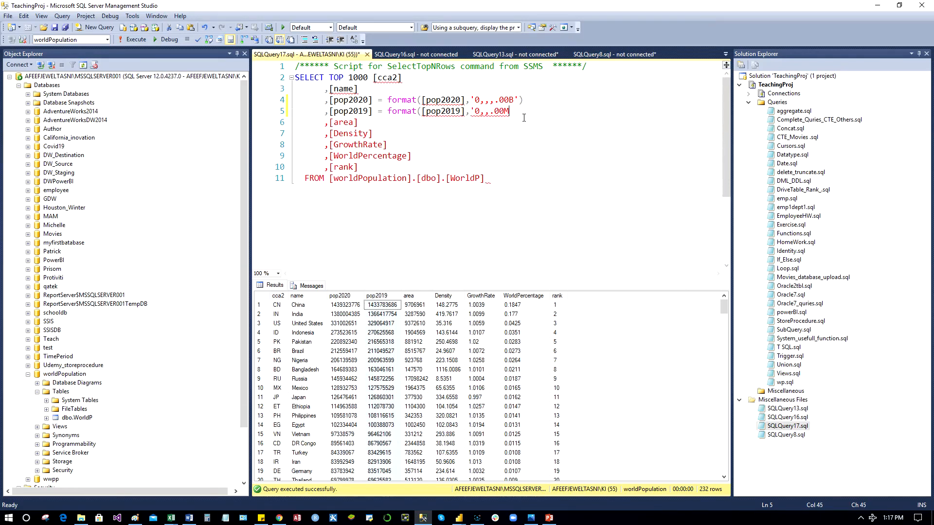
{"action": "type", "text": "')"}
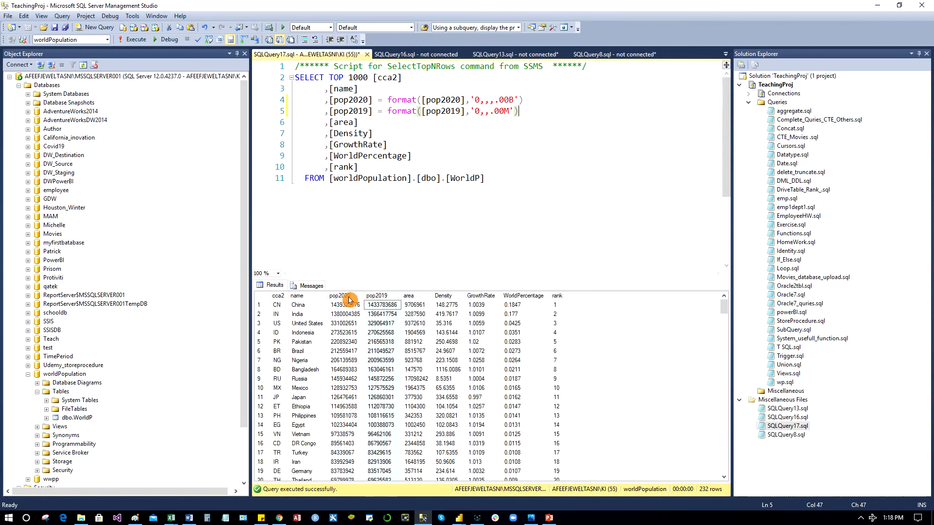
Execute the whole SELECT statement to return pop2020 in billions and pop2019 in millions
{"action": "left_click_drag", "start_coordinate": [490, 180], "coordinate": [295, 78]}
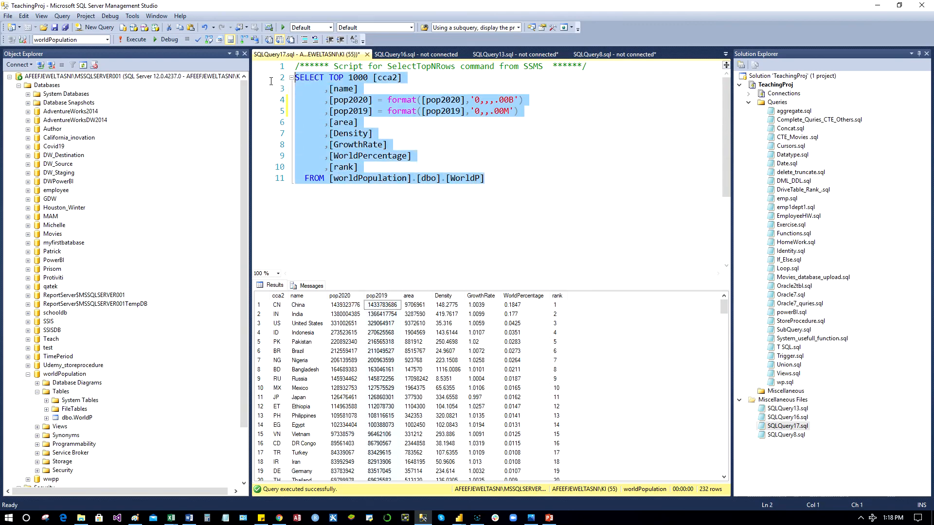
{"action": "left_click", "coordinate": [139, 42]}
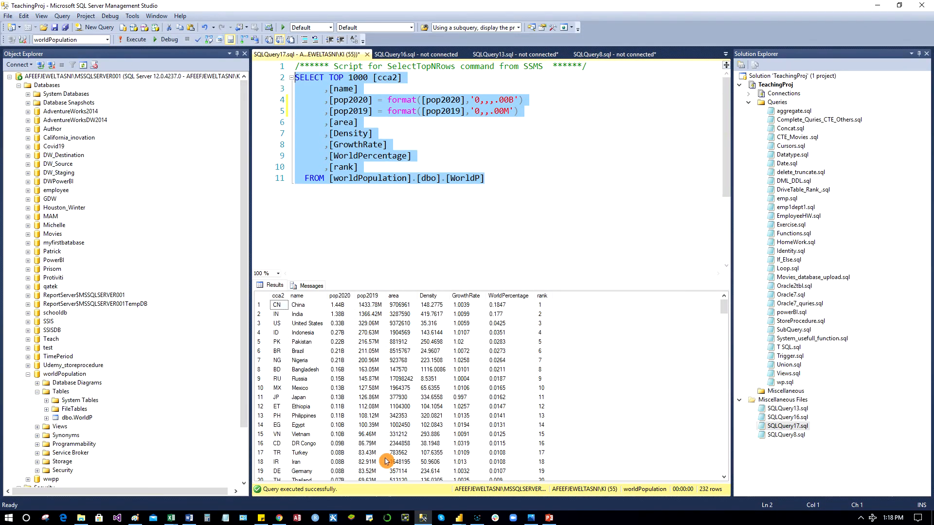
{"action": "left_click", "coordinate": [502, 125]}
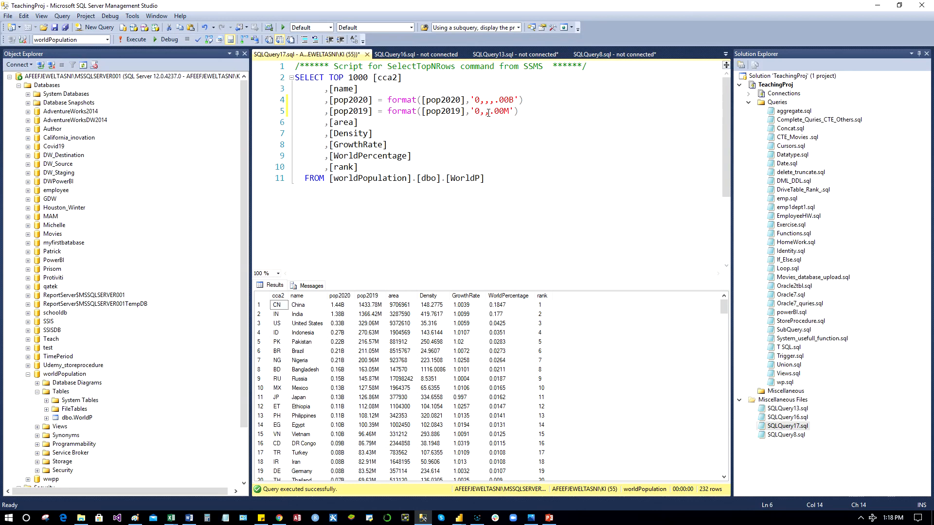
Change the pop2019 format string to '0,.00K', rerun the query and examine the pop2019 result column
{"action": "left_click", "coordinate": [488, 113]}
{"action": "key", "text": "BackSpace"}
{"action": "left_click", "coordinate": [507, 111]}
{"action": "key", "text": "BackSpace"}
{"action": "type", "text": "K"}
{"action": "left_click", "coordinate": [136, 39]}
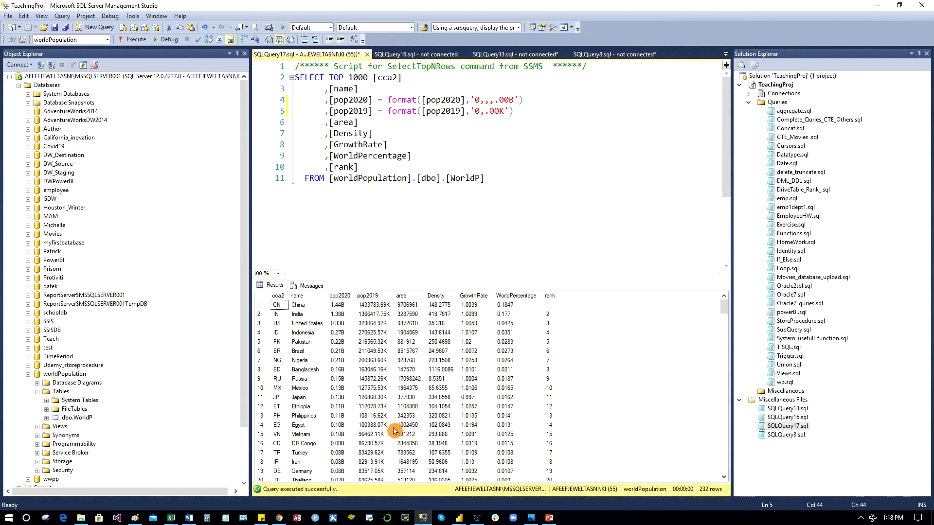
{"action": "left_click", "coordinate": [379, 296]}
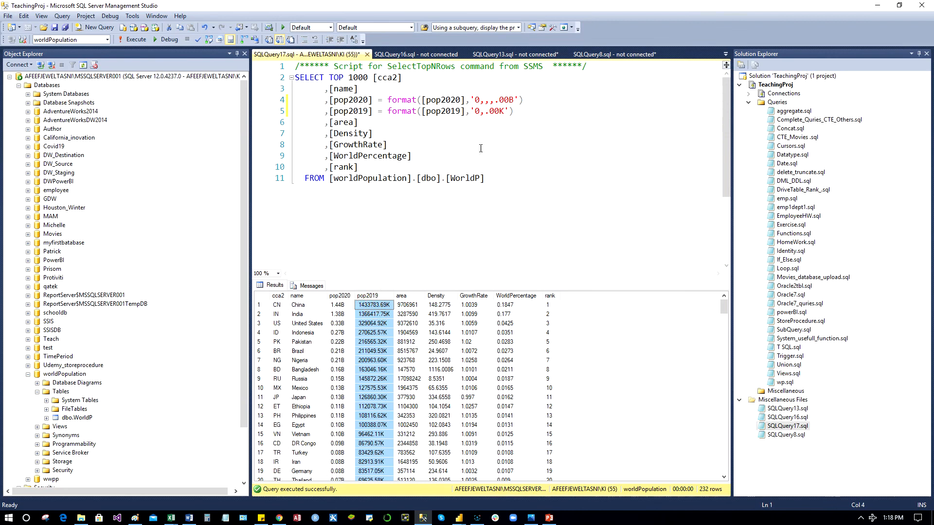
{"action": "left_click_drag", "start_coordinate": [319, 111], "coordinate": [539, 113]}
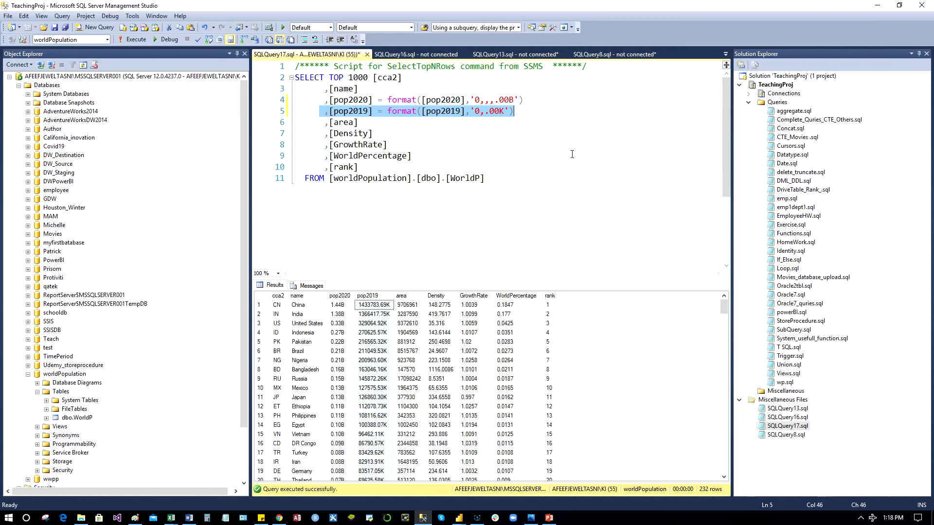
Switch to the PowerPoint presentation, start the slide show from slide 2 and advance to the closing Thank you slide
{"action": "left_click", "coordinate": [882, 8]}
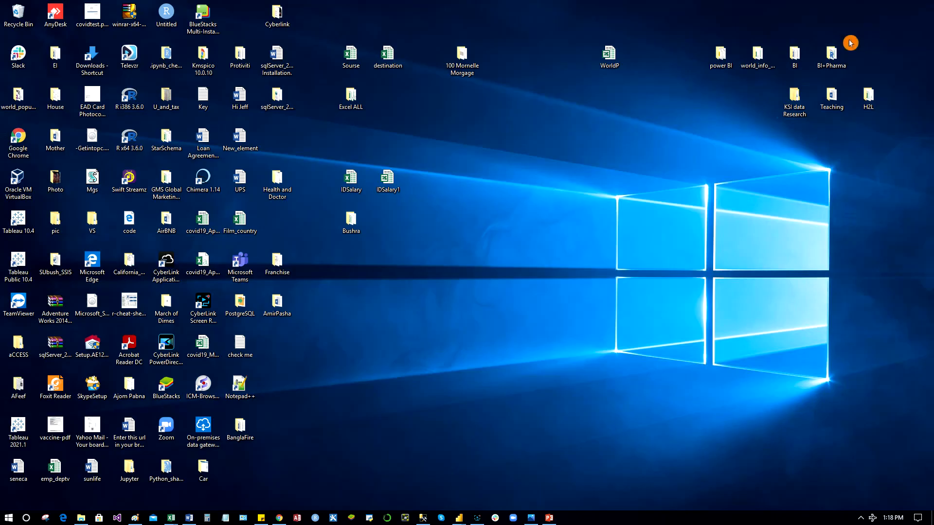
{"action": "left_click", "coordinate": [550, 518]}
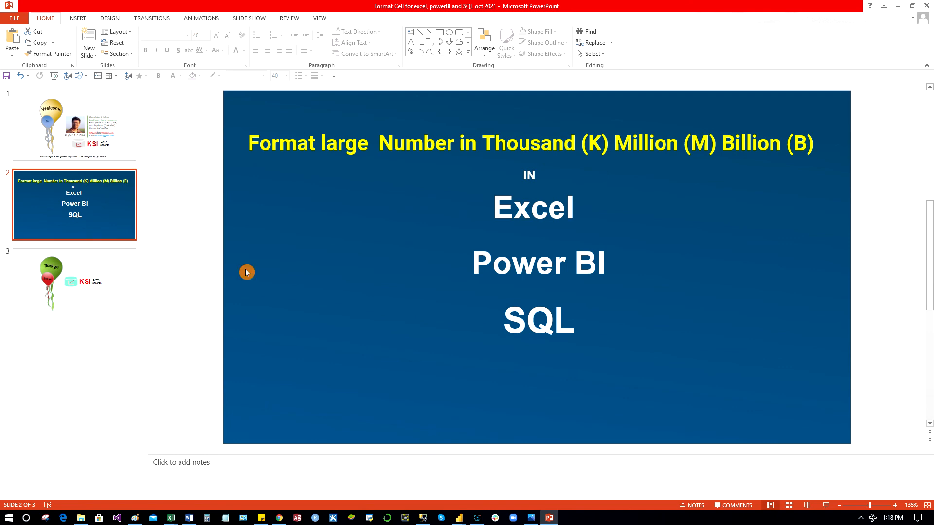
{"action": "left_click", "coordinate": [825, 506]}
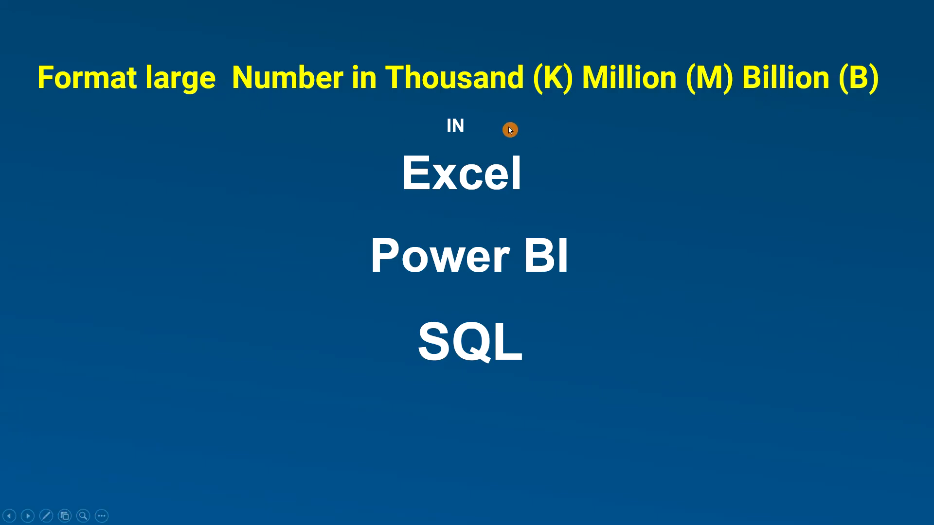
{"action": "left_click", "coordinate": [697, 237]}
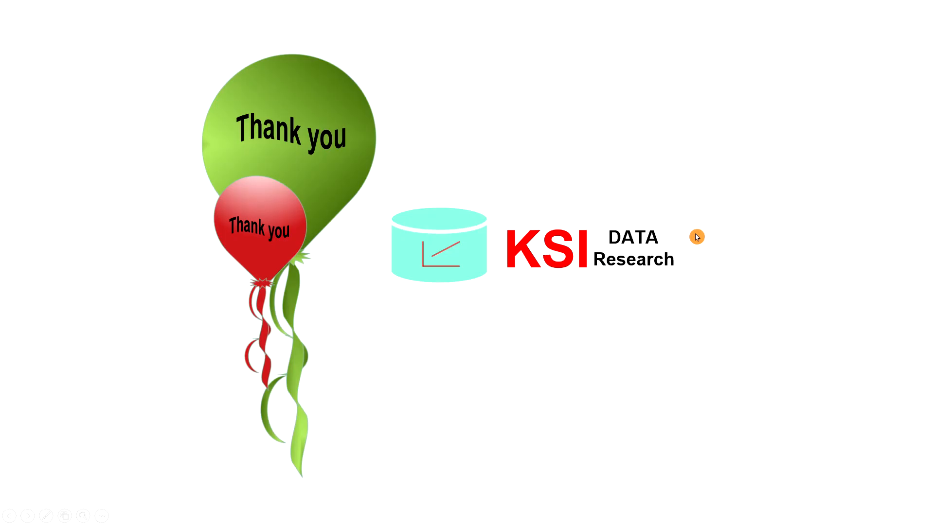